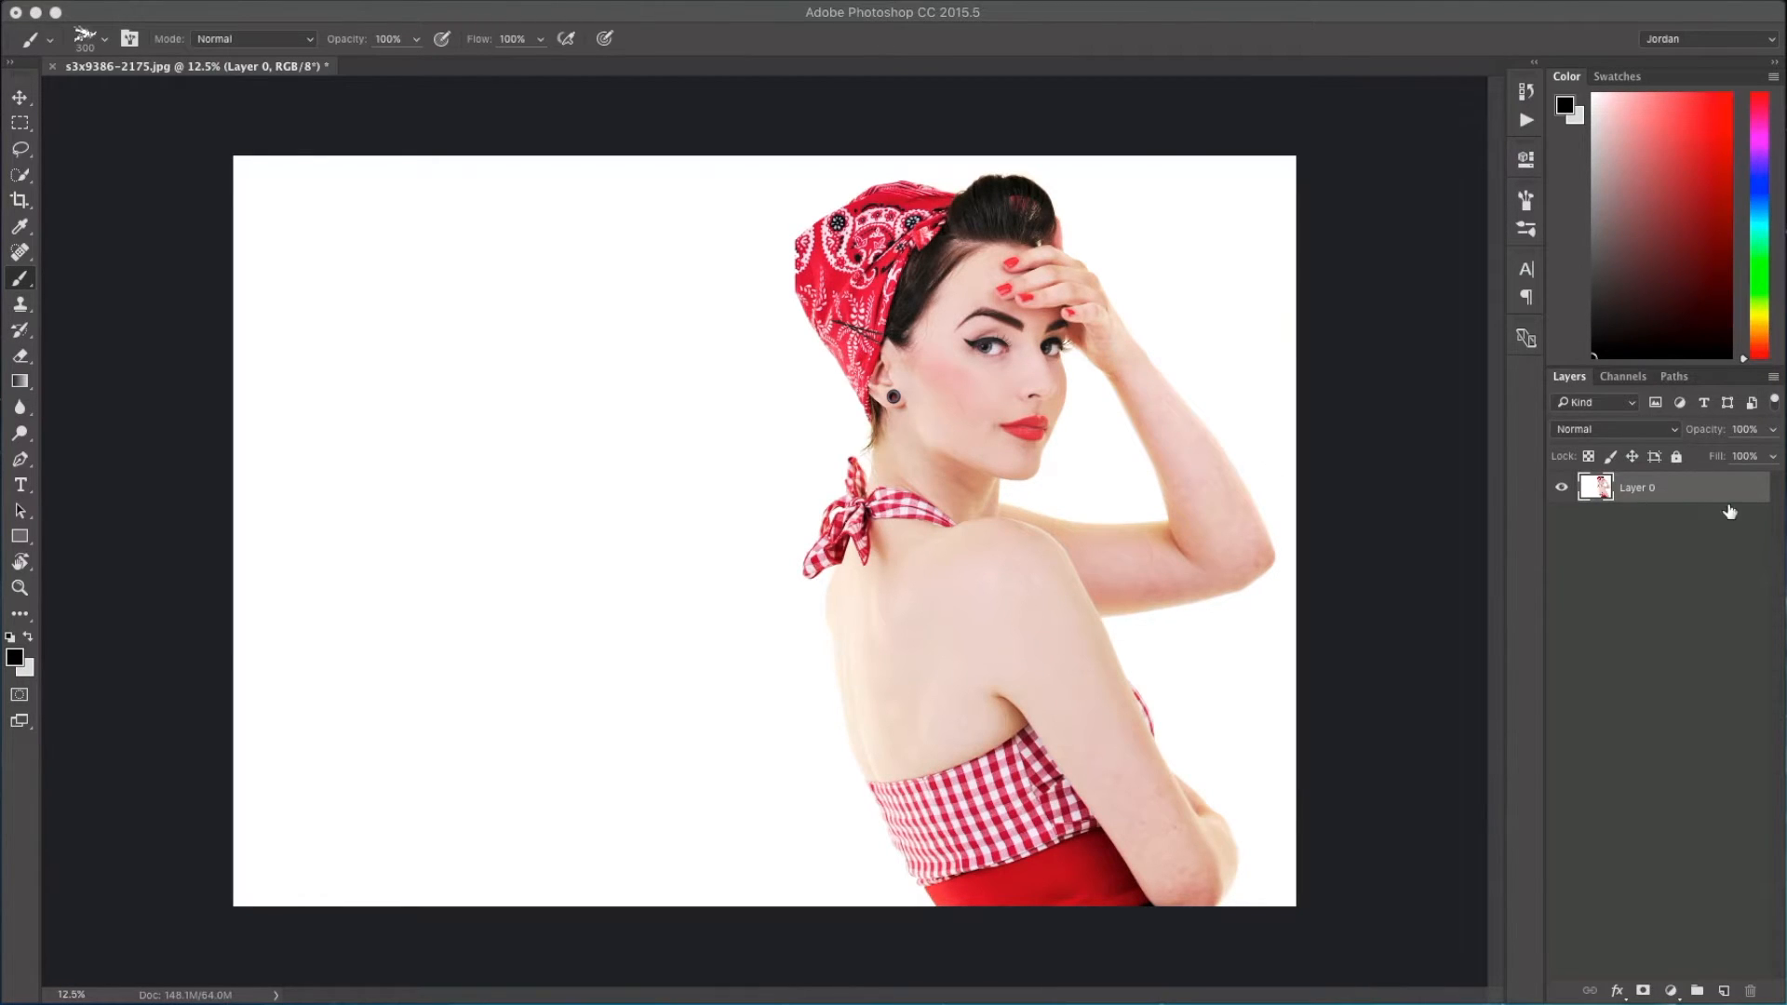
Duplicate Layer 0 and select the whole woman on the copy with the Quick Selection tool
left_click(1724, 990)
left_click_drag(1670, 497, 1723, 992)
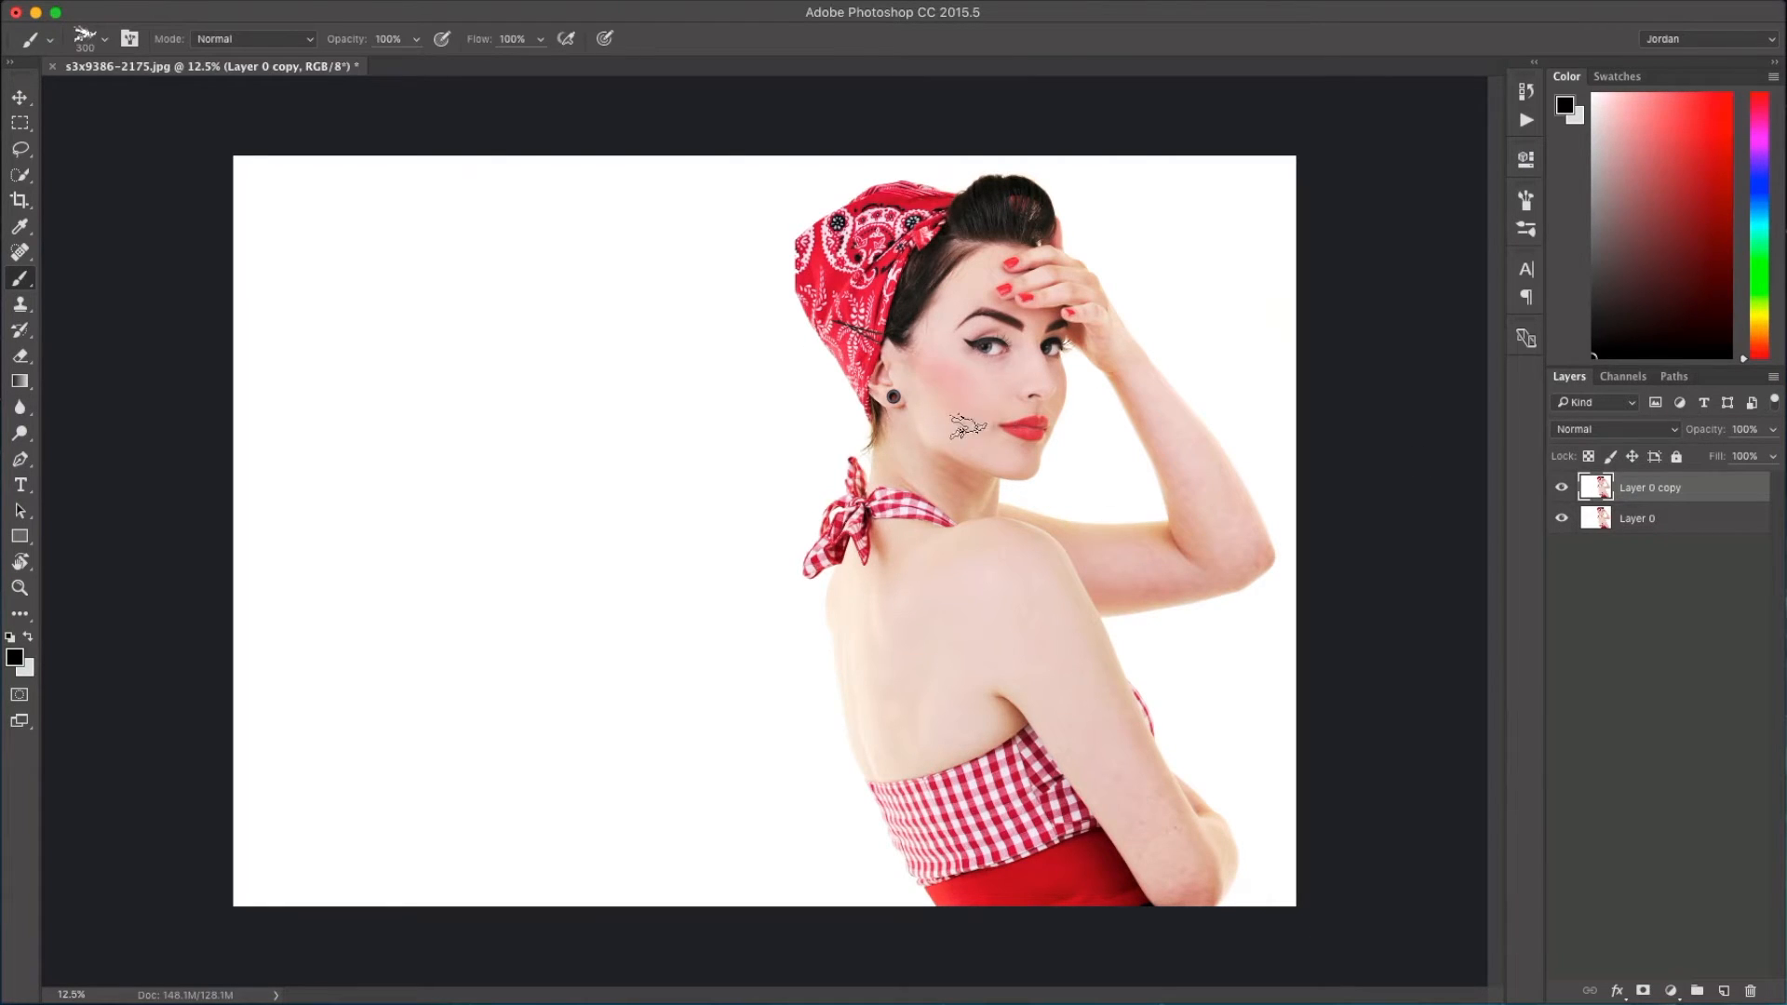
left_click(20, 176)
mouse_move(889, 314)
left_mouse_down()
mouse_move(842, 284)
mouse_move(826, 235)
mouse_move(878, 233)
mouse_move(811, 247)
mouse_move(874, 210)
mouse_move(1024, 194)
left_mouse_up()
key("alt")
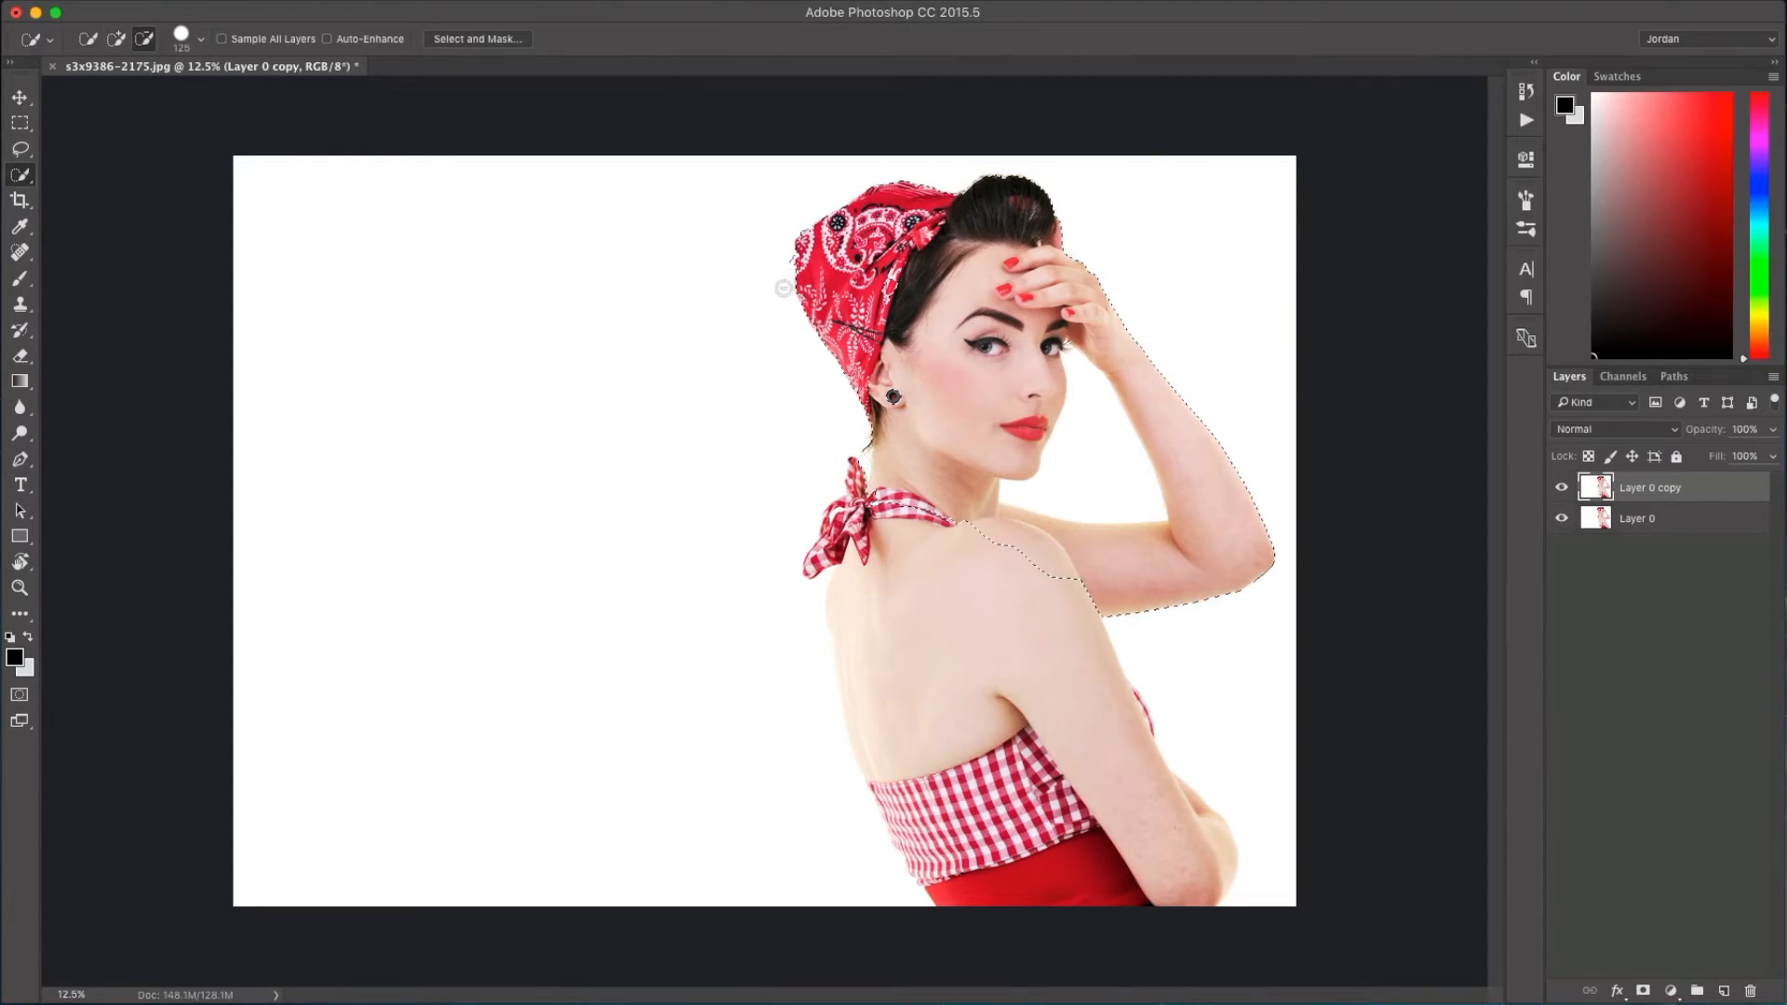
mouse_move(881, 504)
left_mouse_down()
mouse_move(855, 451)
mouse_move(857, 504)
mouse_move(810, 569)
mouse_move(841, 559)
mouse_move(981, 894)
mouse_move(895, 820)
mouse_move(897, 782)
mouse_move(947, 867)
mouse_move(899, 802)
mouse_move(926, 863)
left_mouse_up()
left_click_drag(1063, 831, 1046, 791)
left_click_drag(1085, 394, 1006, 497)
key("bracketleft")
key("bracketleft")
key("bracketleft")
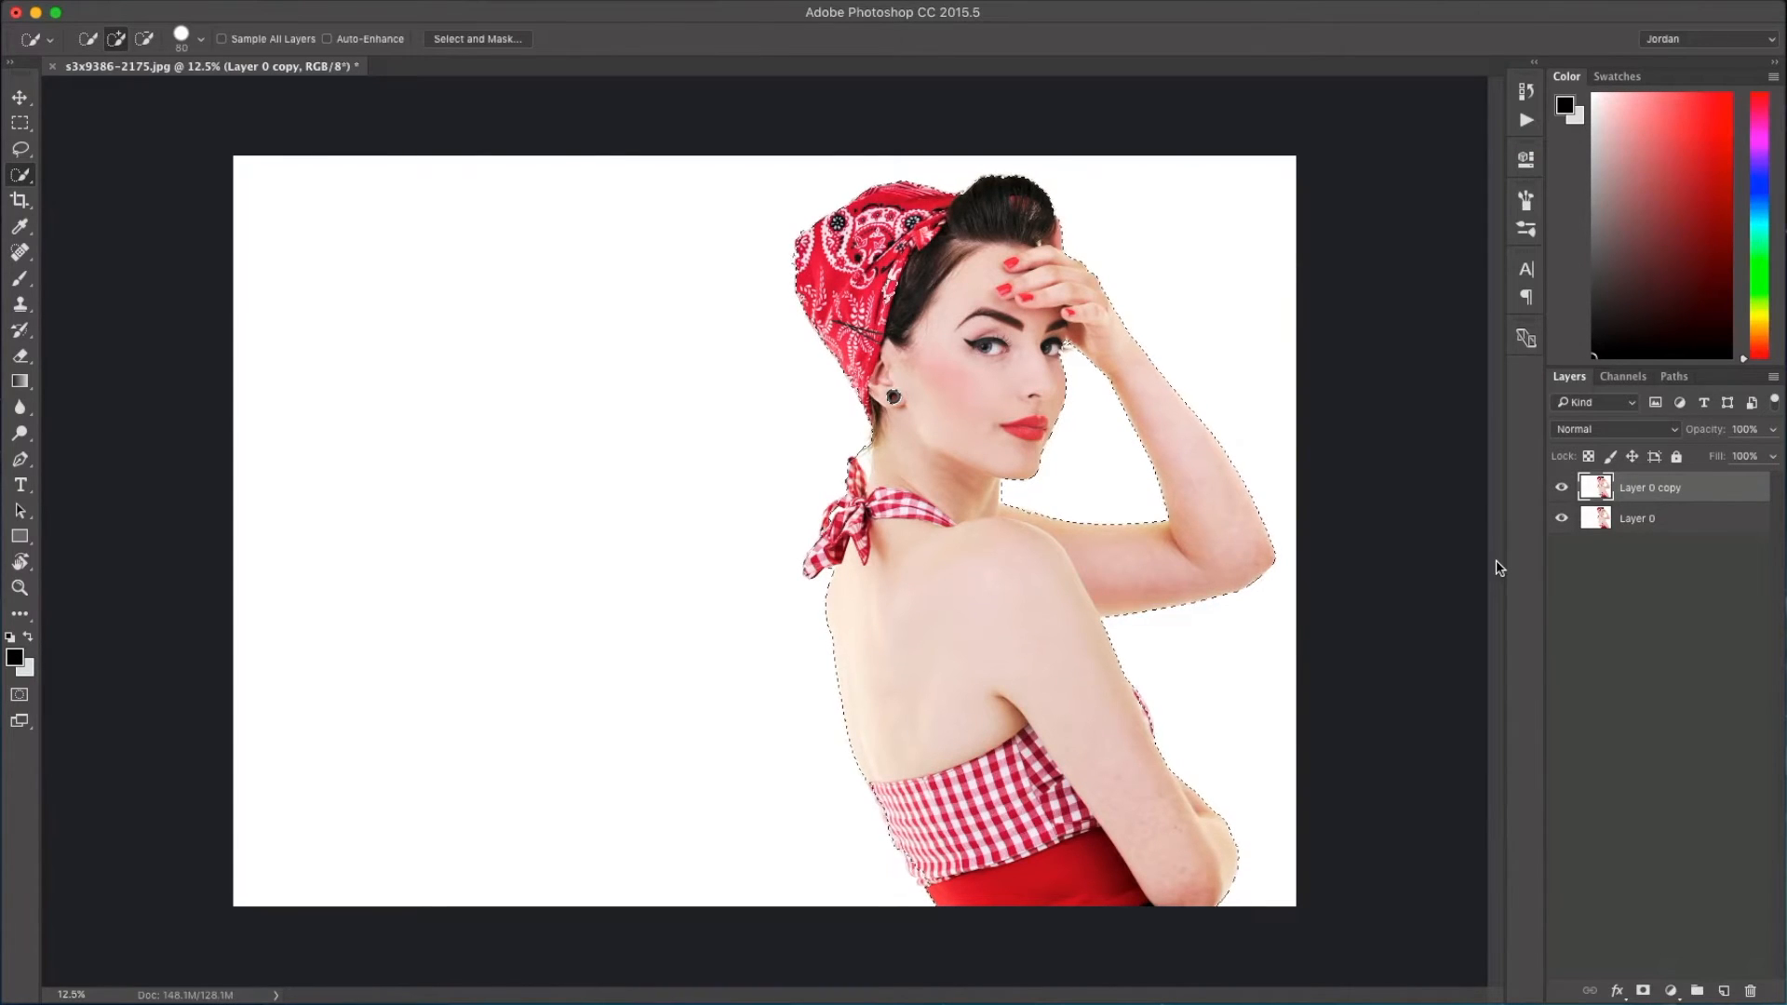
Copy the selected woman to a new layer and check the cutout with the two lower layers temporarily hidden
key("ctrl+j")
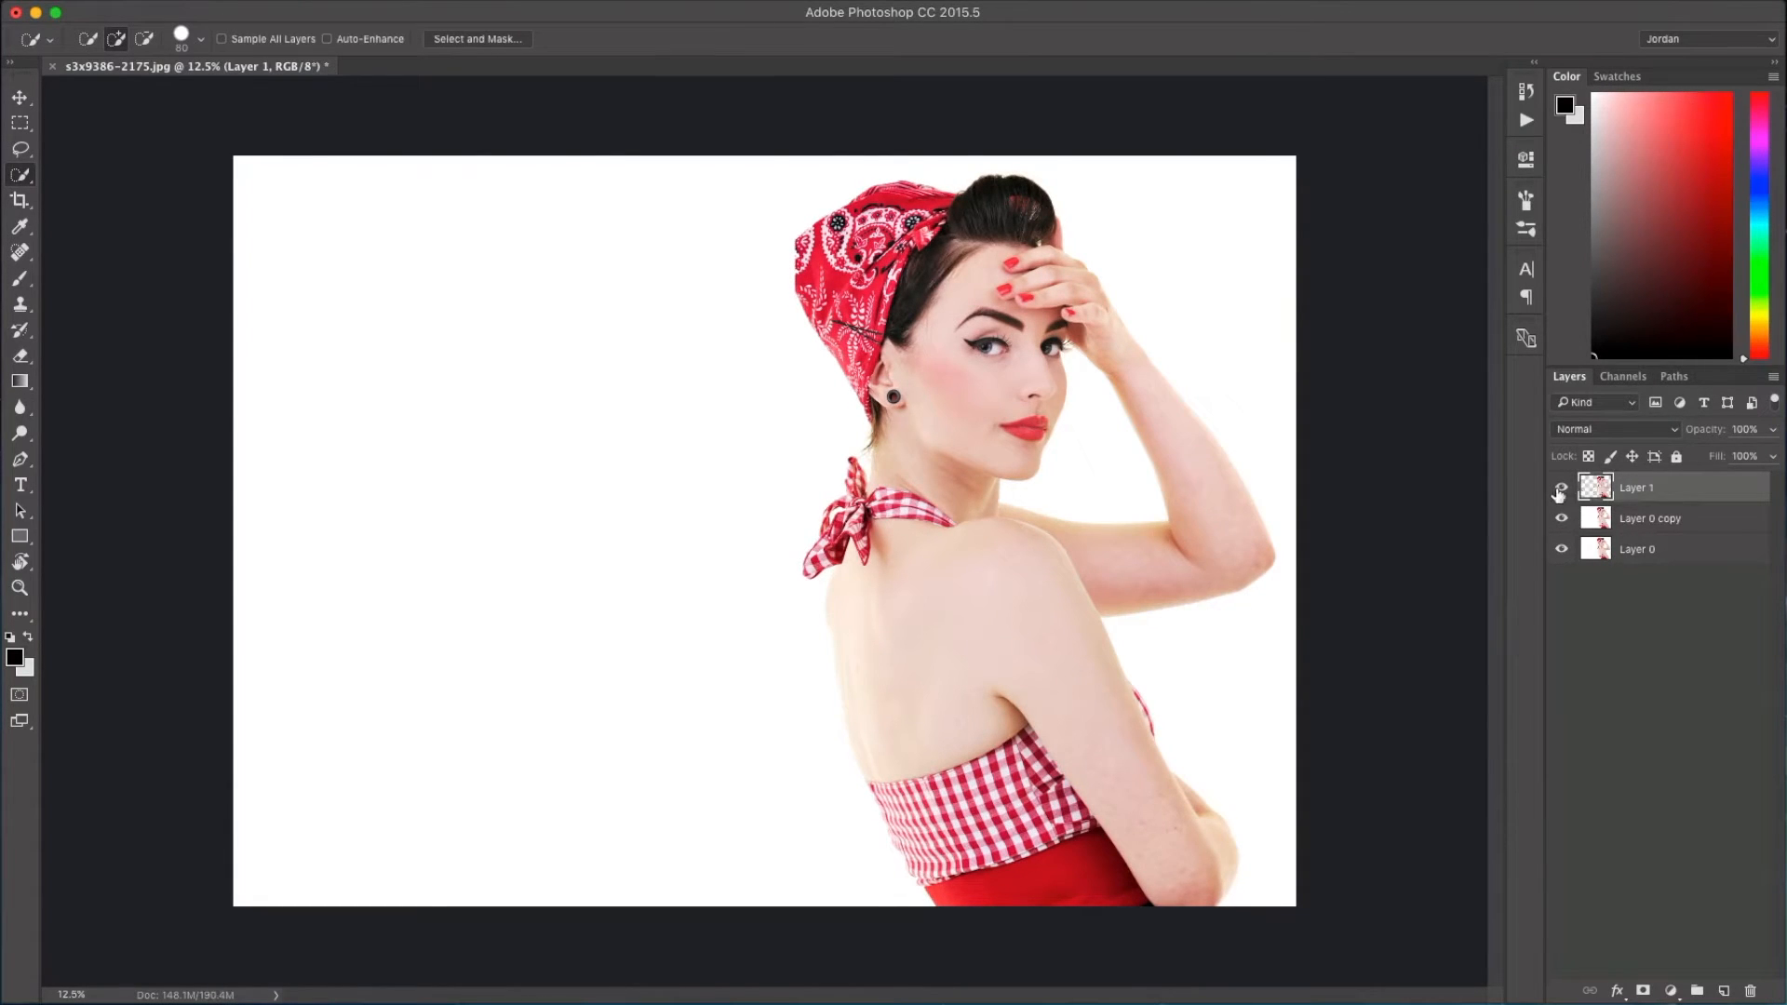
left_click(1562, 519)
left_click(1562, 549)
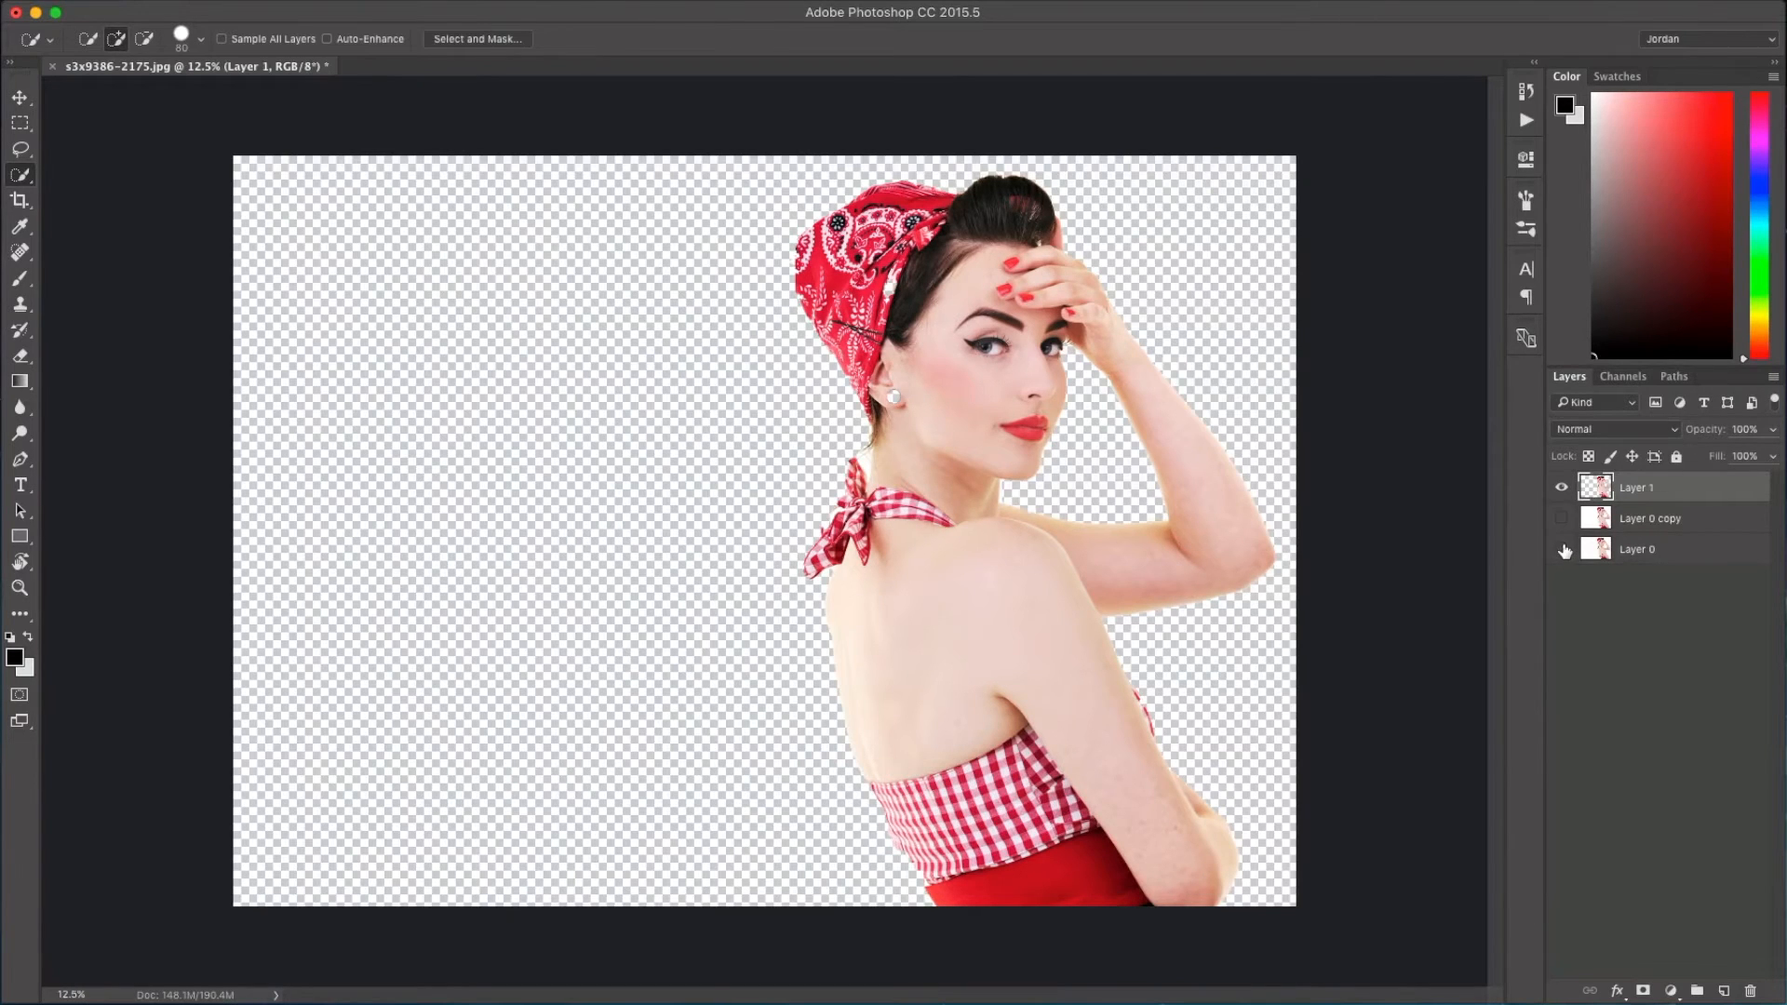
left_click(1561, 518)
left_click(1562, 562)
On Layer 0 copy, lasso loosely around the woman and replace her with background using a Content-Aware fill at 100% opacity
left_click(1691, 524)
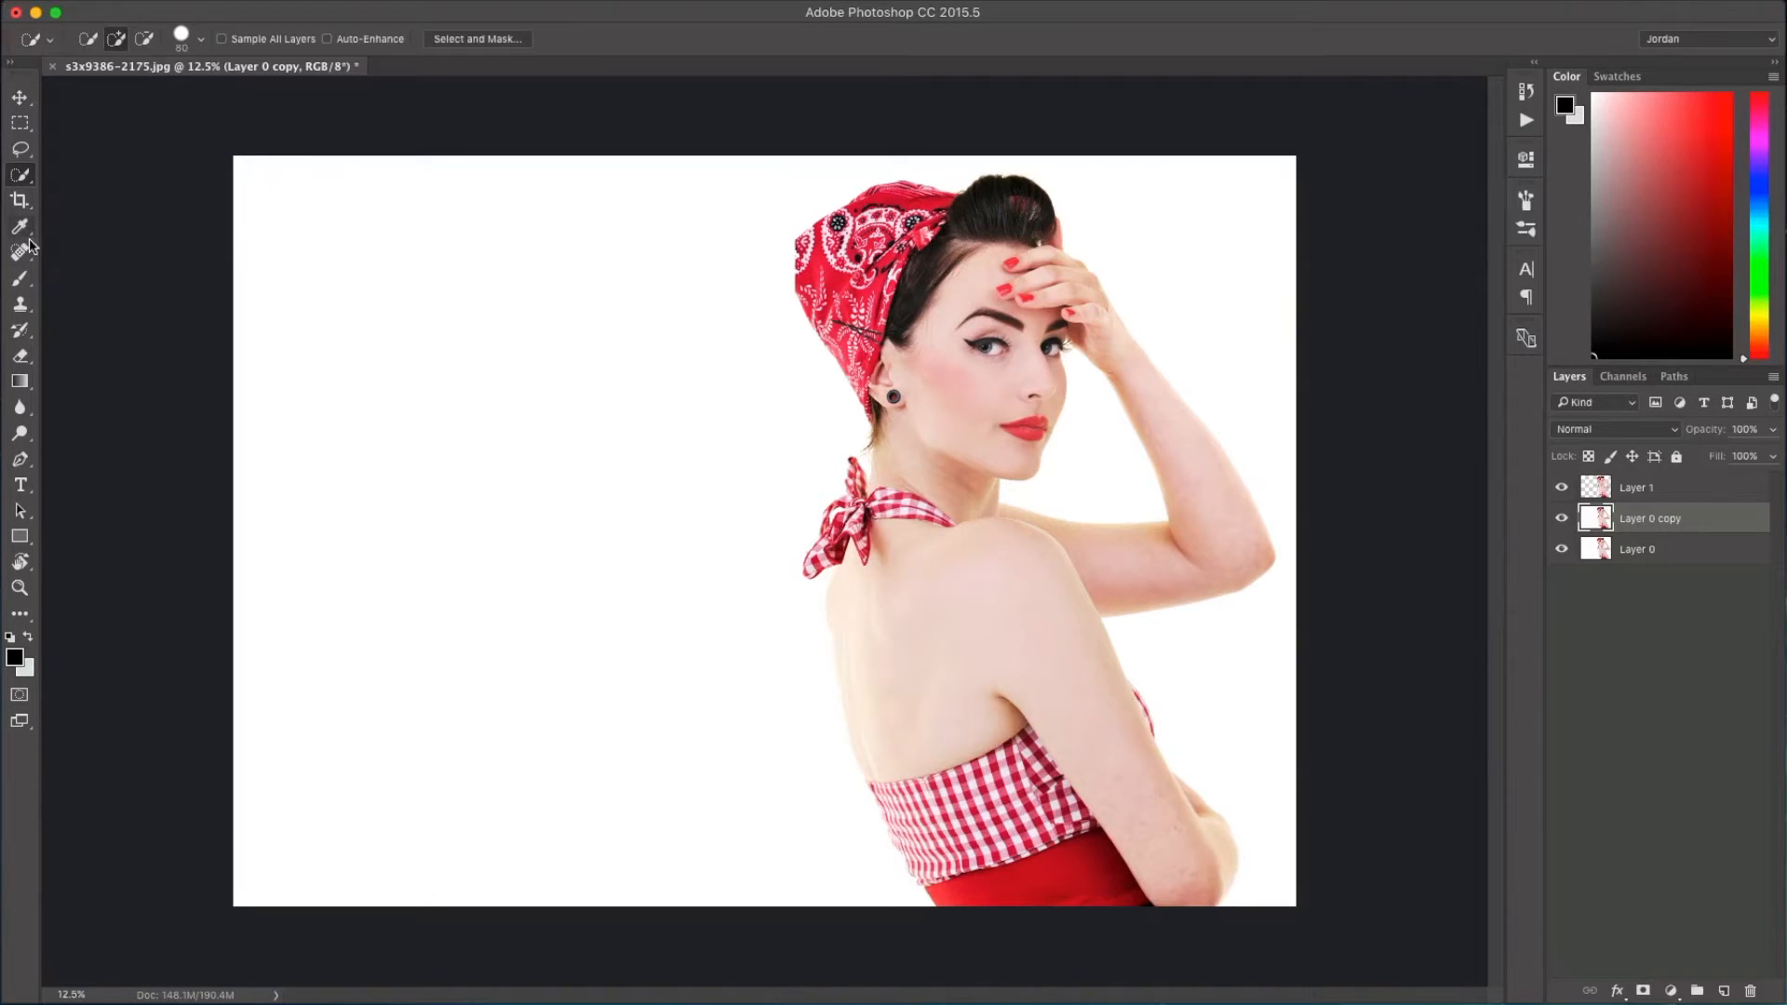
left_click(21, 149)
mouse_move(773, 217)
left_mouse_down()
mouse_move(842, 170)
mouse_move(1043, 165)
mouse_move(1094, 195)
mouse_move(1310, 535)
mouse_move(1297, 622)
mouse_move(1225, 691)
left_mouse_up()
mouse_move(1306, 826)
left_mouse_down()
mouse_move(1168, 958)
mouse_move(959, 951)
mouse_move(873, 900)
mouse_move(773, 697)
mouse_move(745, 545)
mouse_move(780, 481)
mouse_move(792, 354)
mouse_move(752, 281)
mouse_move(772, 224)
left_mouse_up()
key("Delete")
left_click(231, 2)
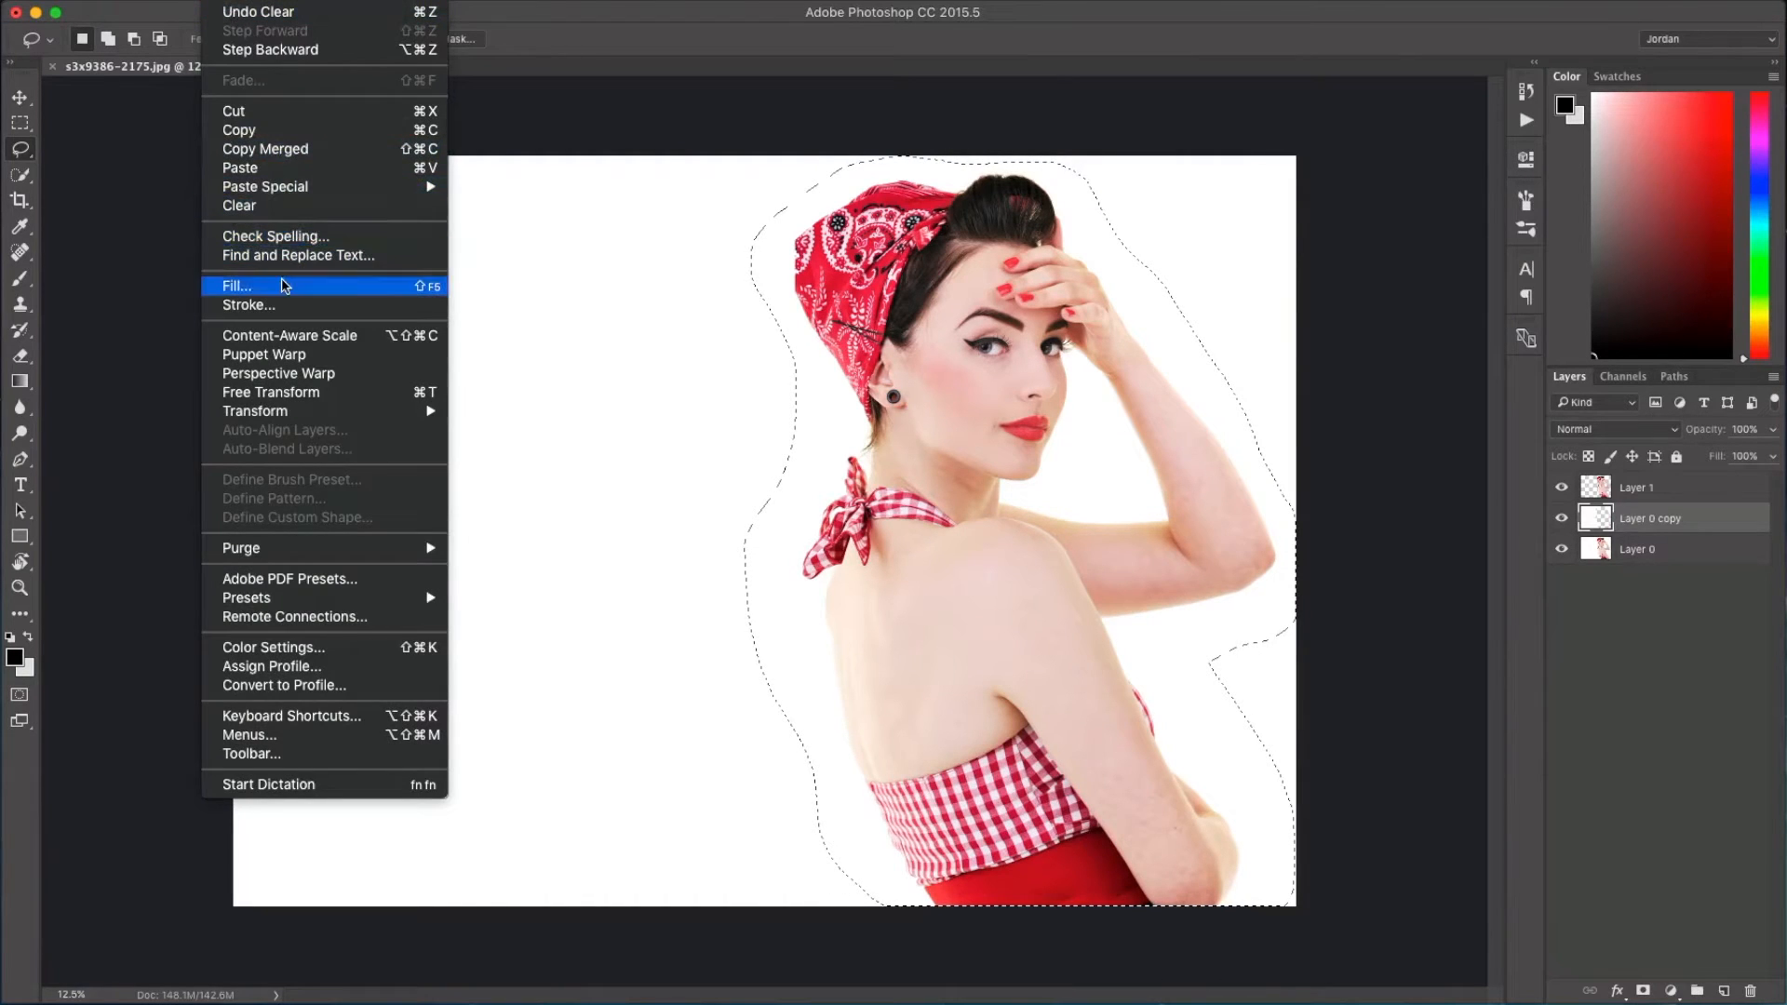
left_click(239, 286)
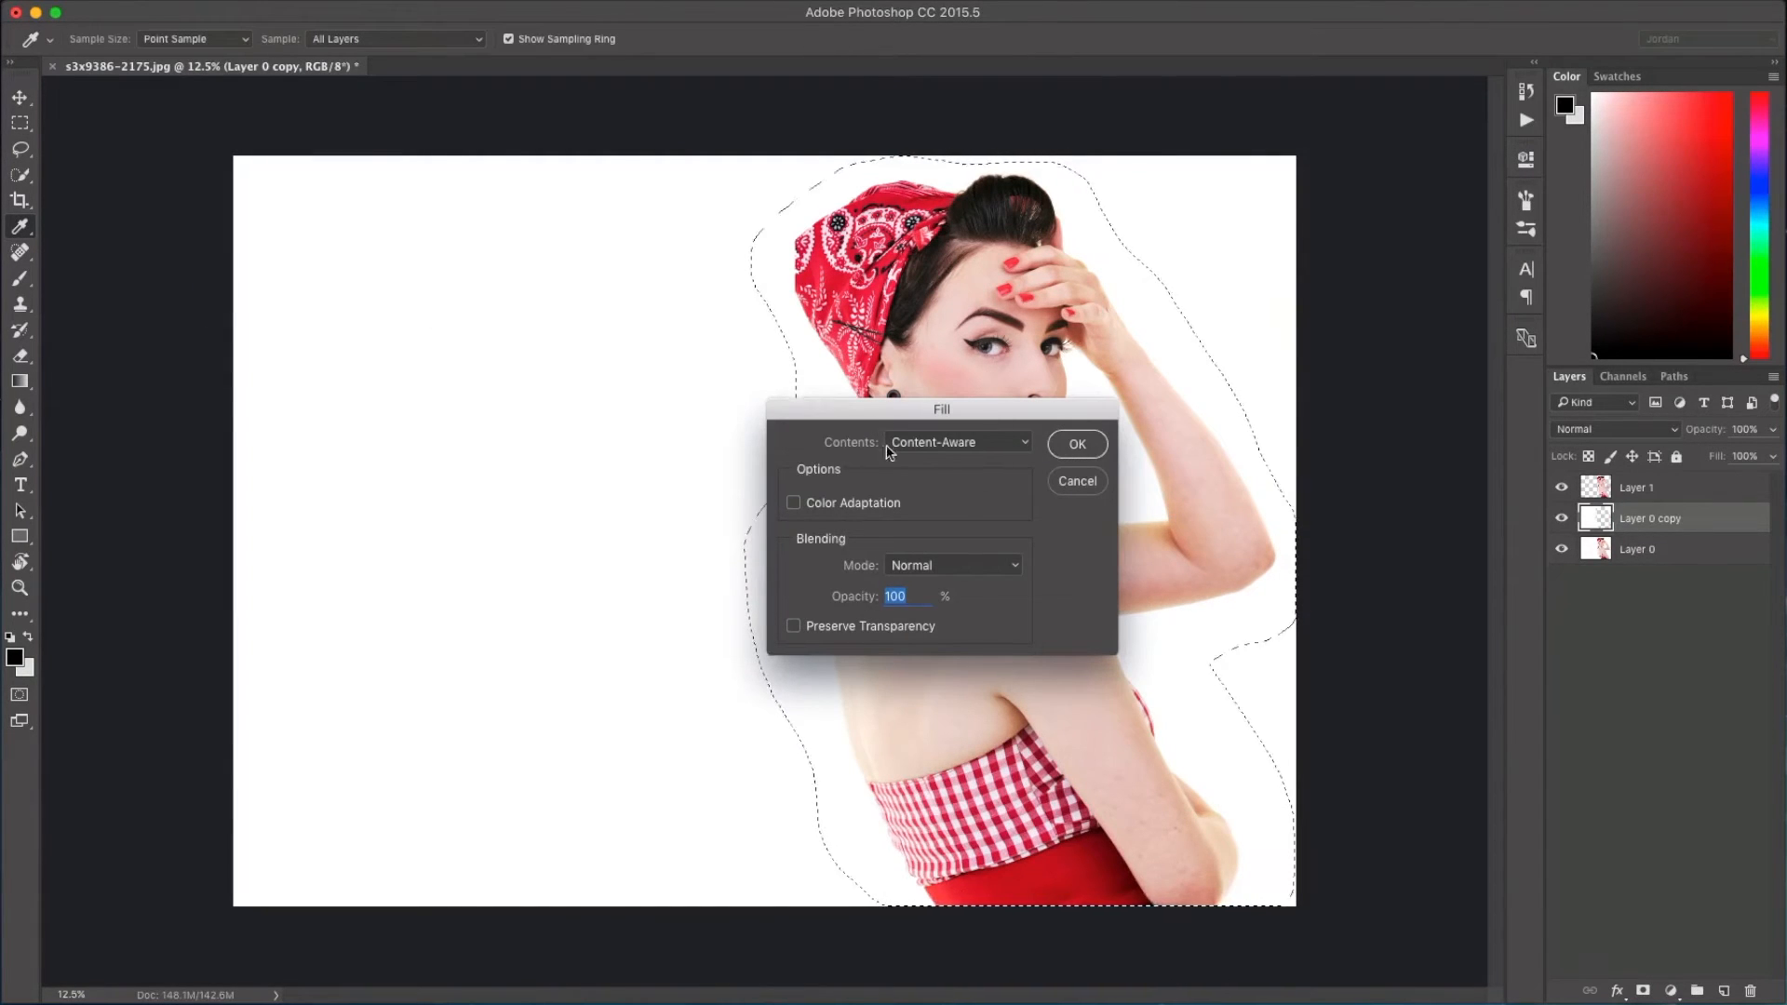
left_click(1082, 449)
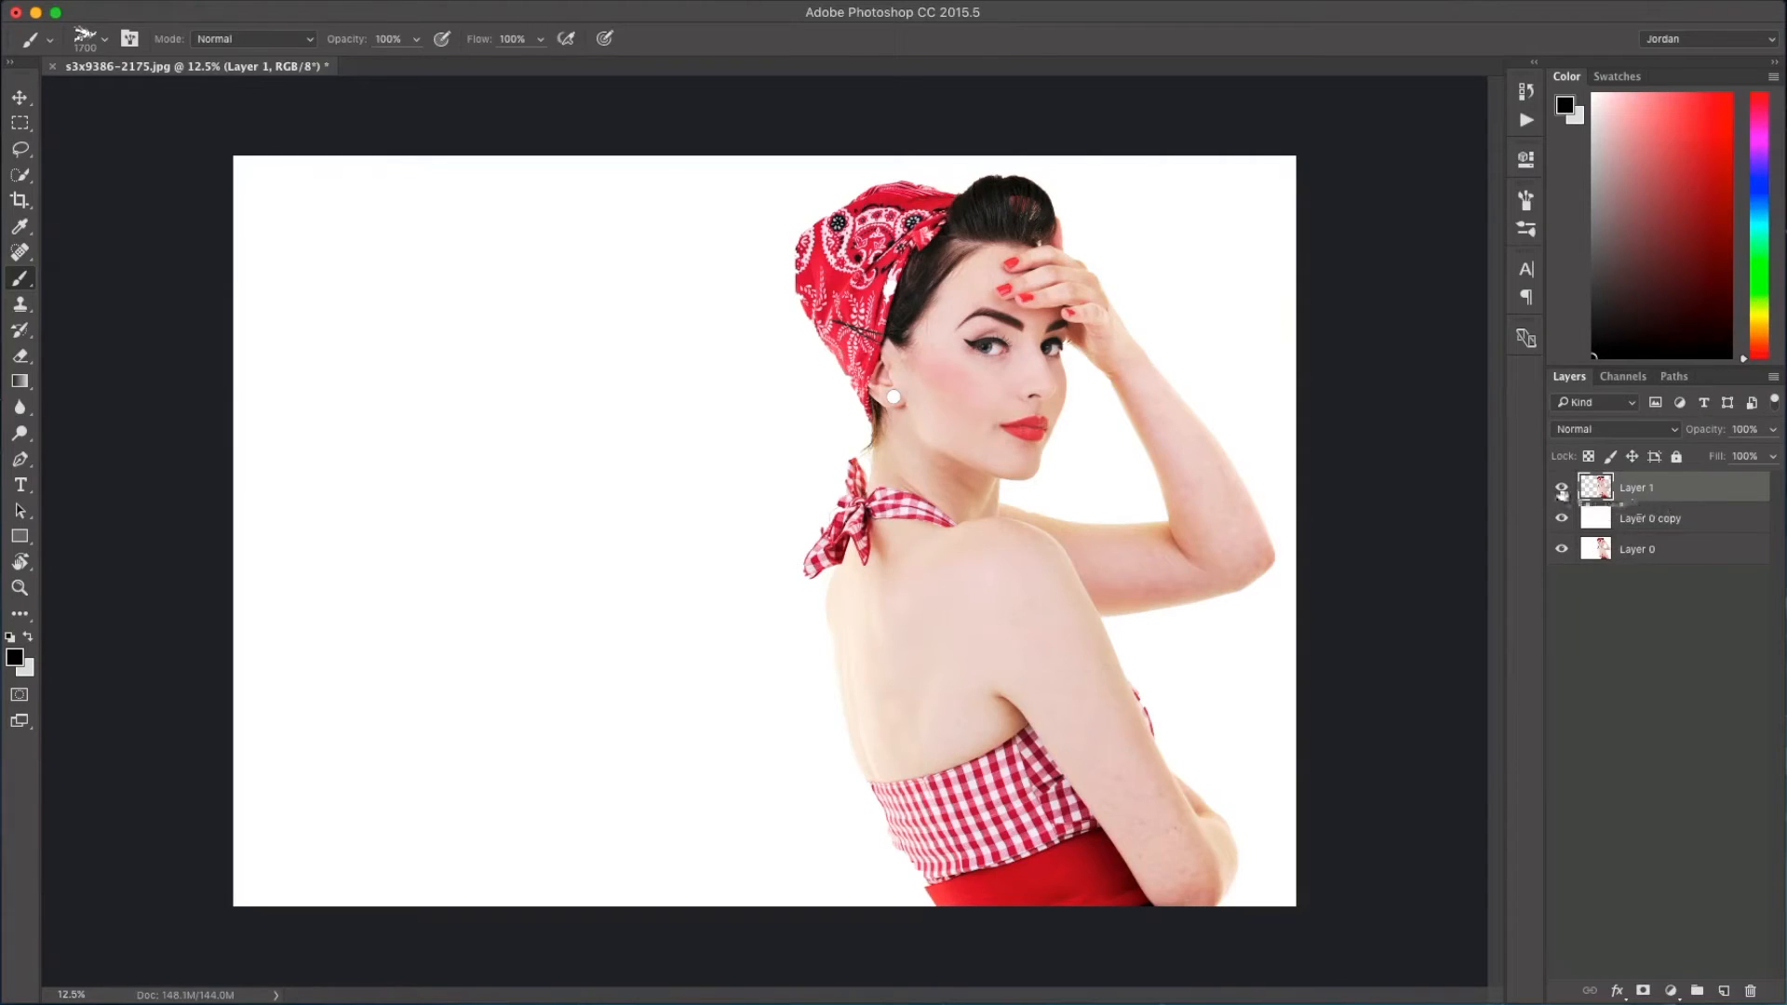
left_click(1562, 489)
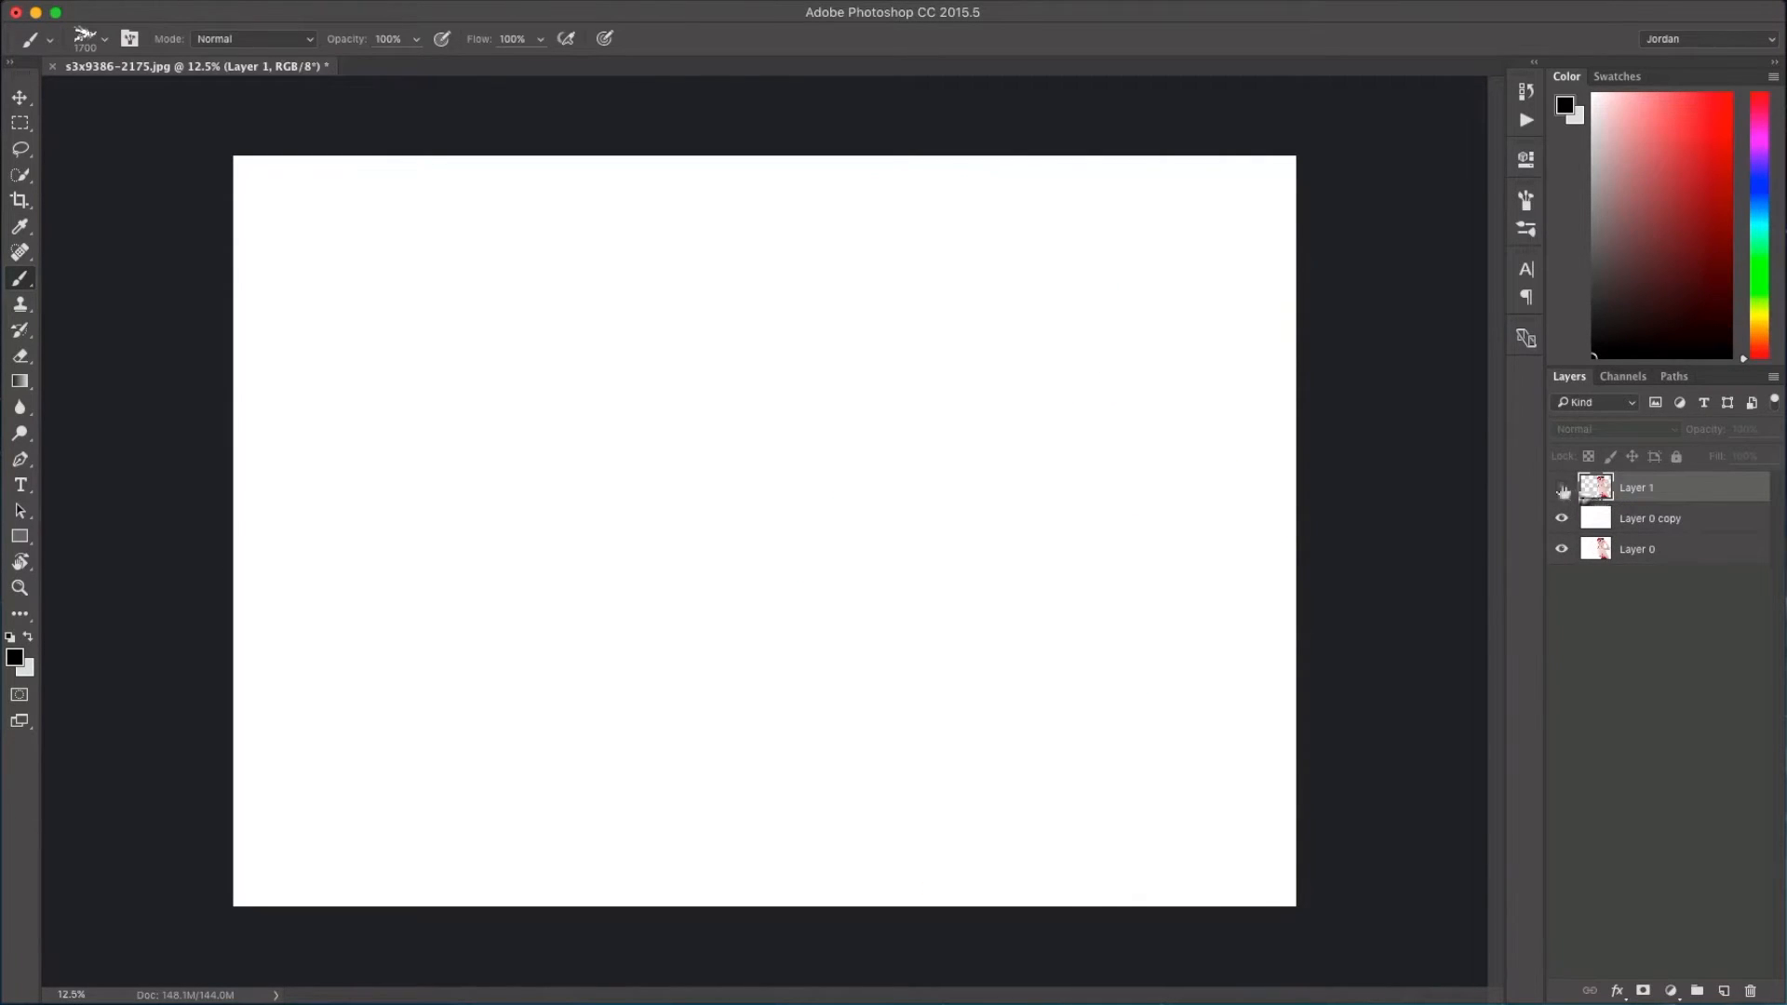
left_click(1561, 488)
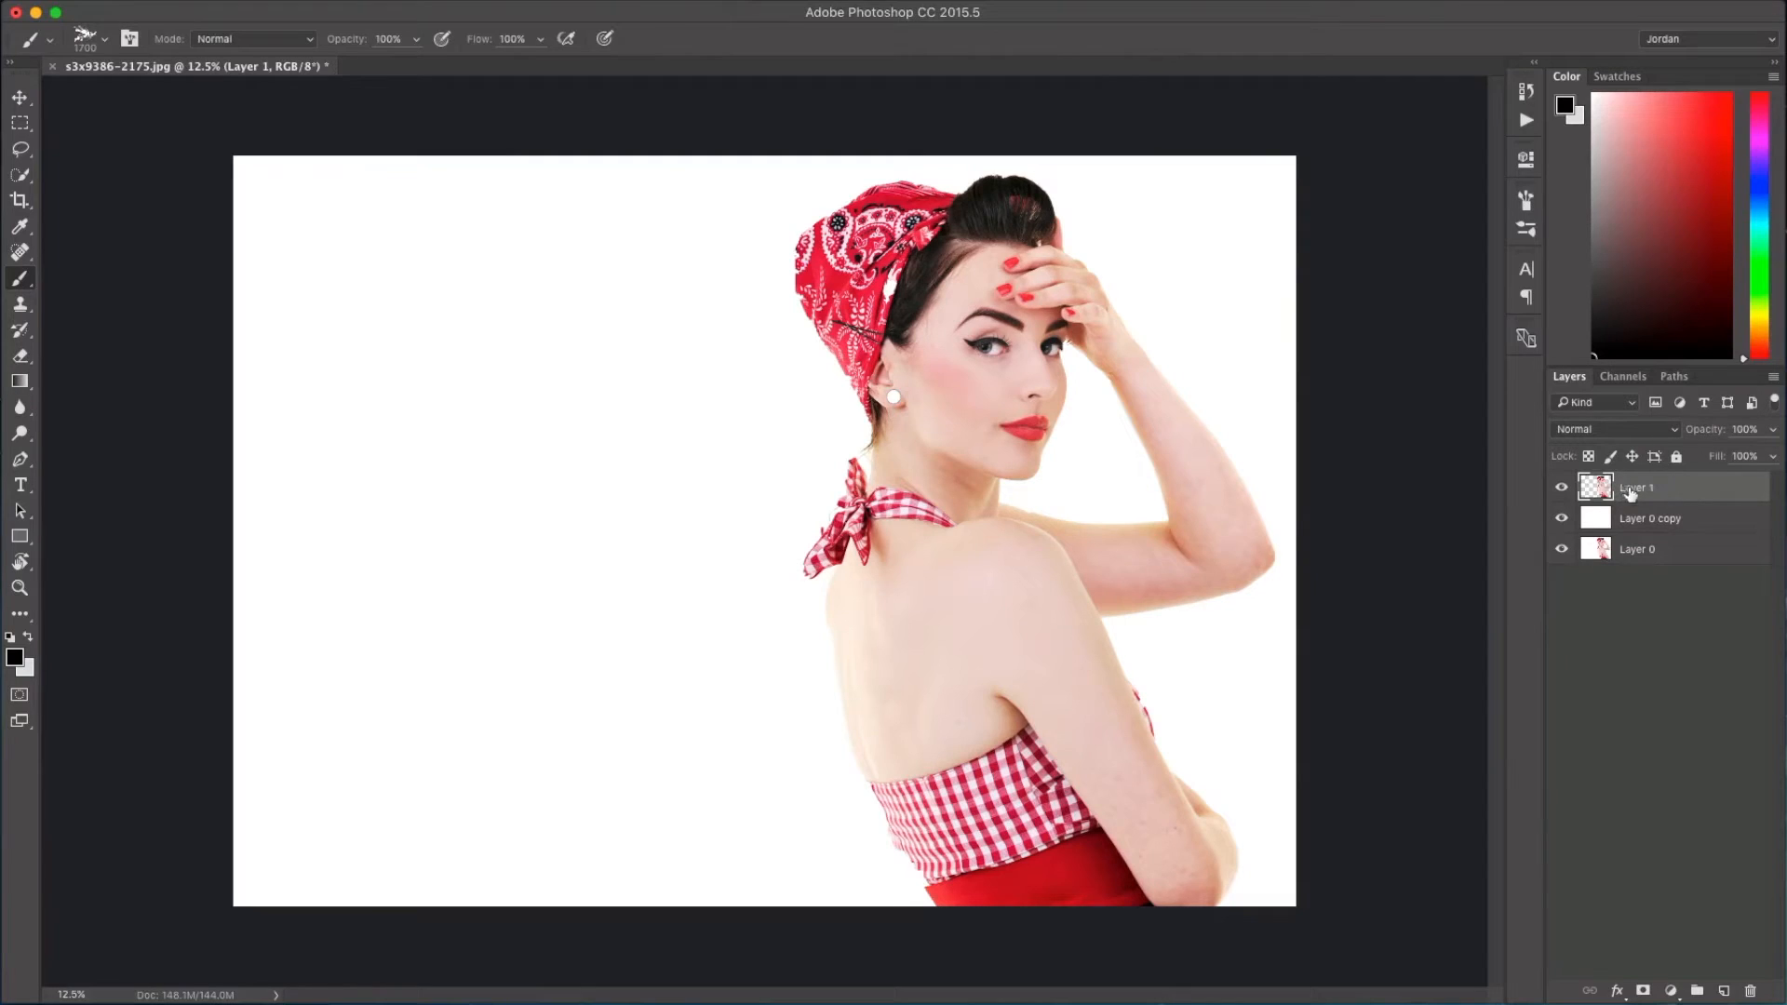
Duplicate Layer 1, hide the original and make the copy the active layer
left_click_drag(1677, 491, 1724, 990)
left_click(1676, 529)
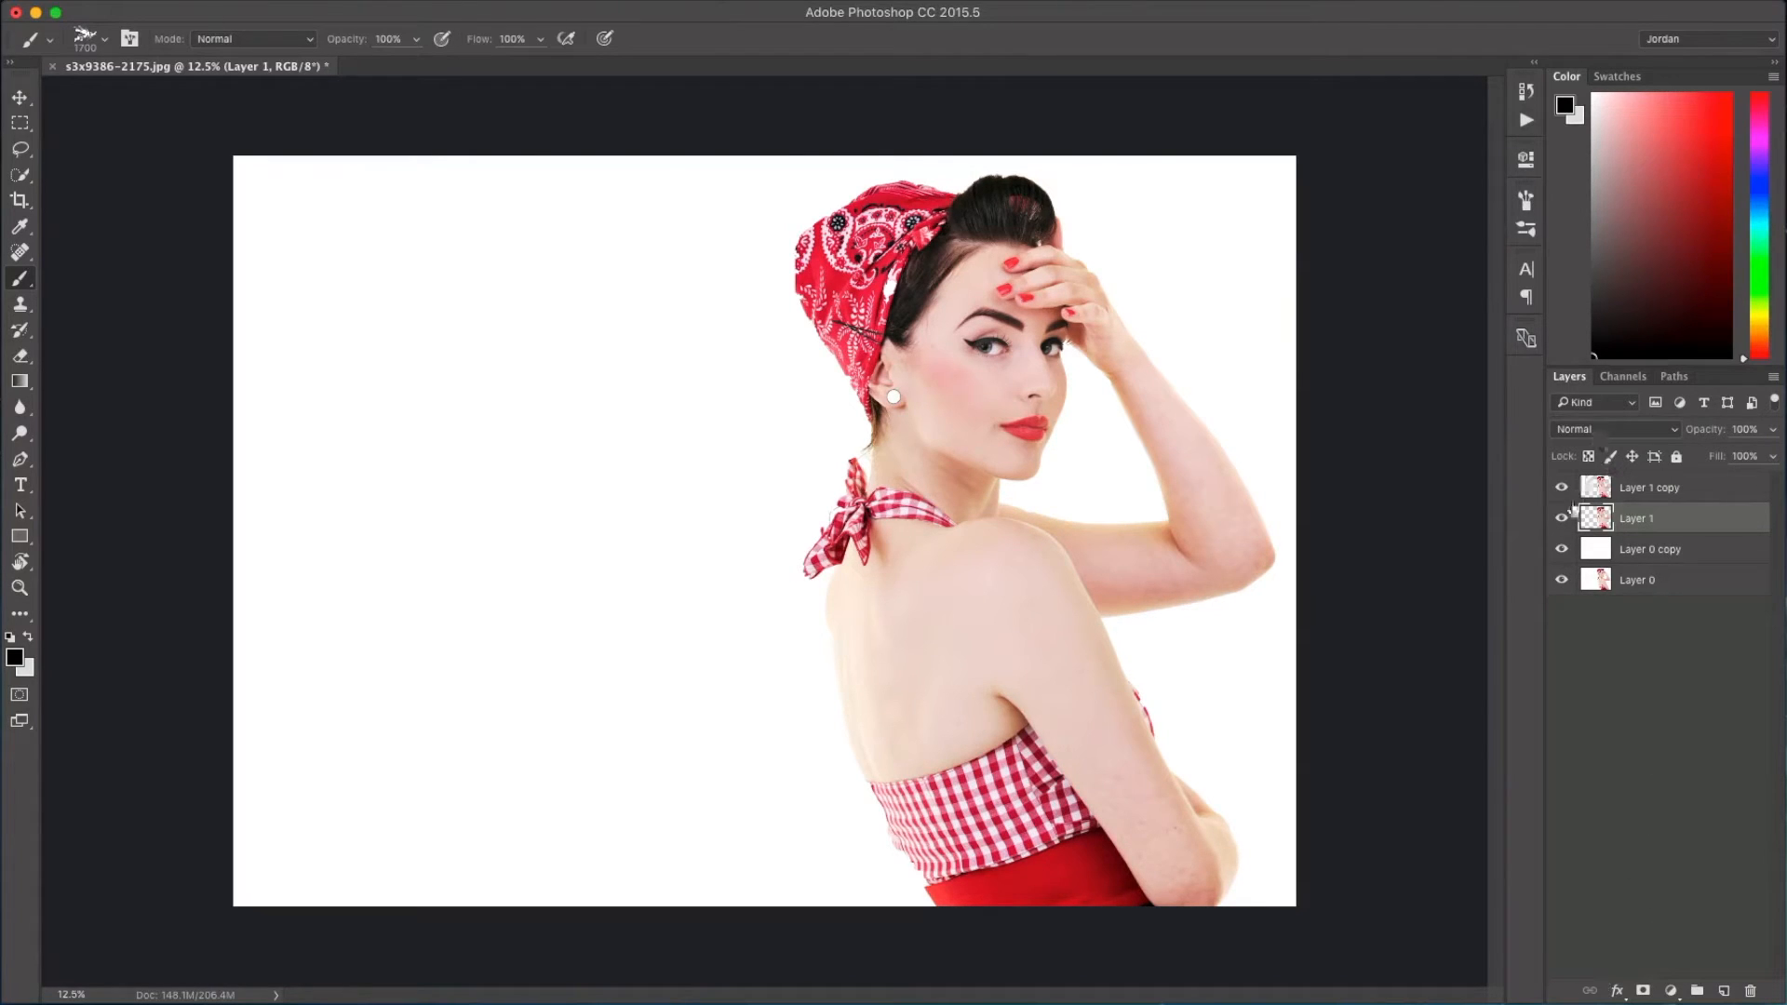
left_click(1563, 518)
left_click(1675, 488)
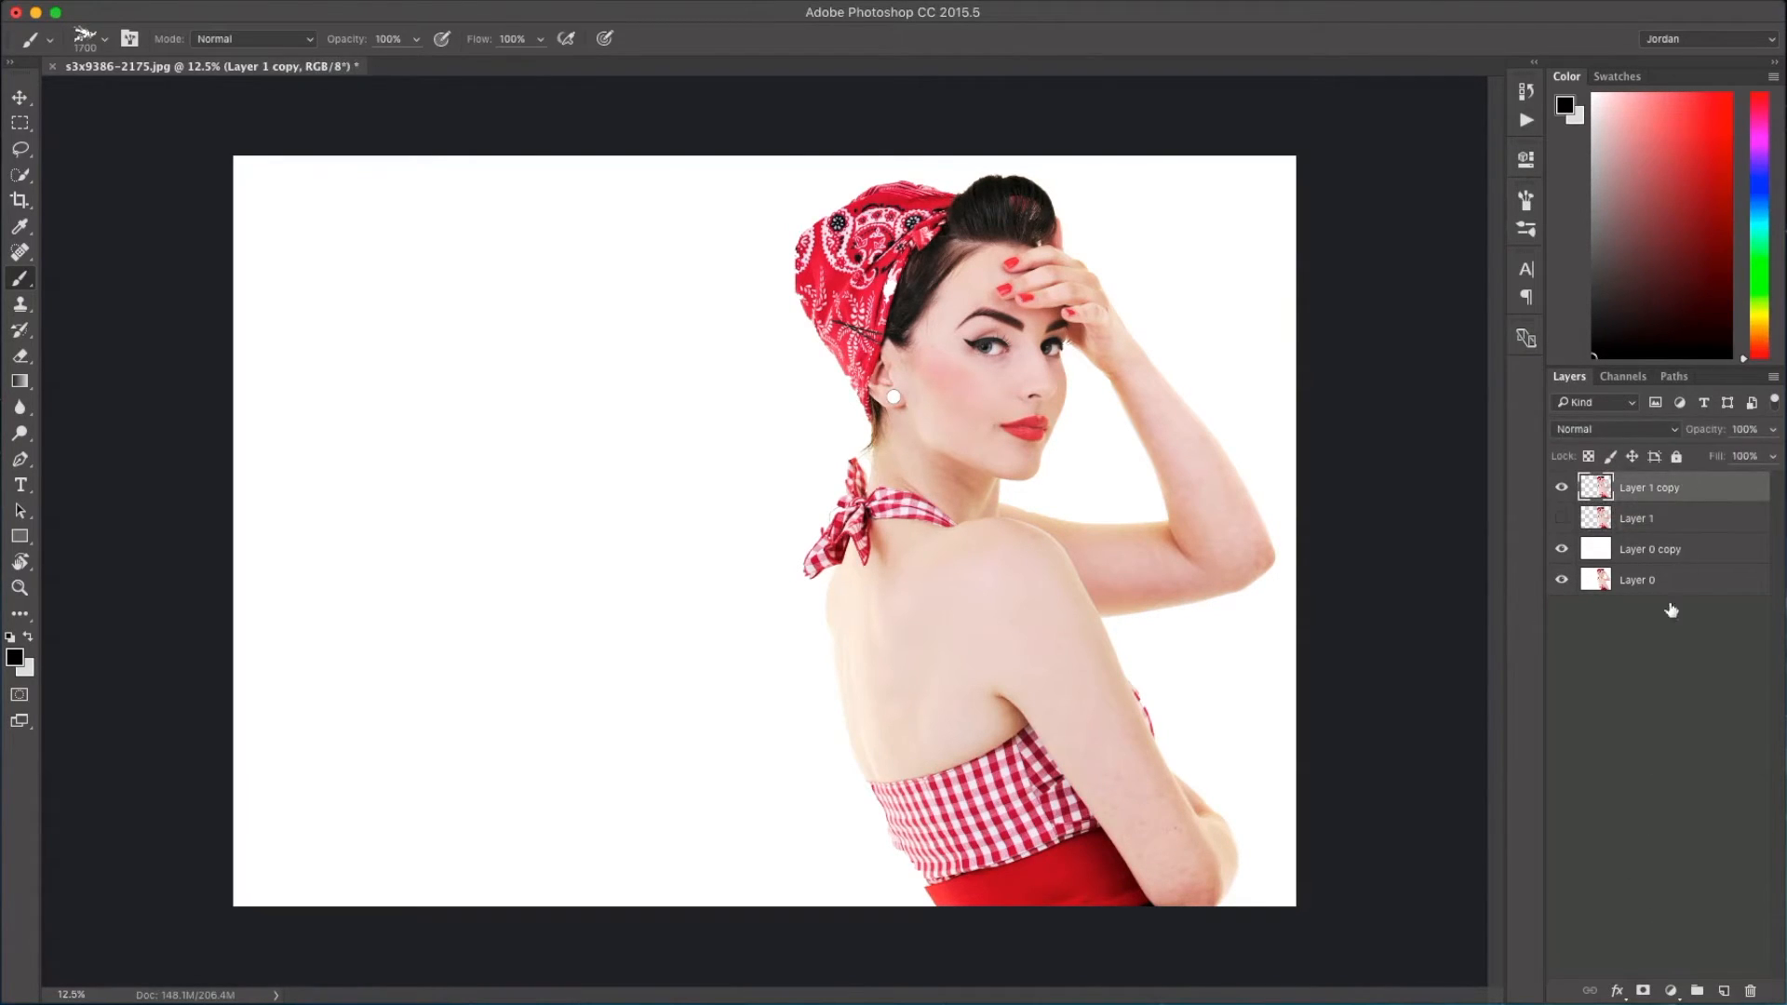
Add a white layer mask to Layer 1 copy and choose a splatter brush for painting on it
left_click(1644, 992)
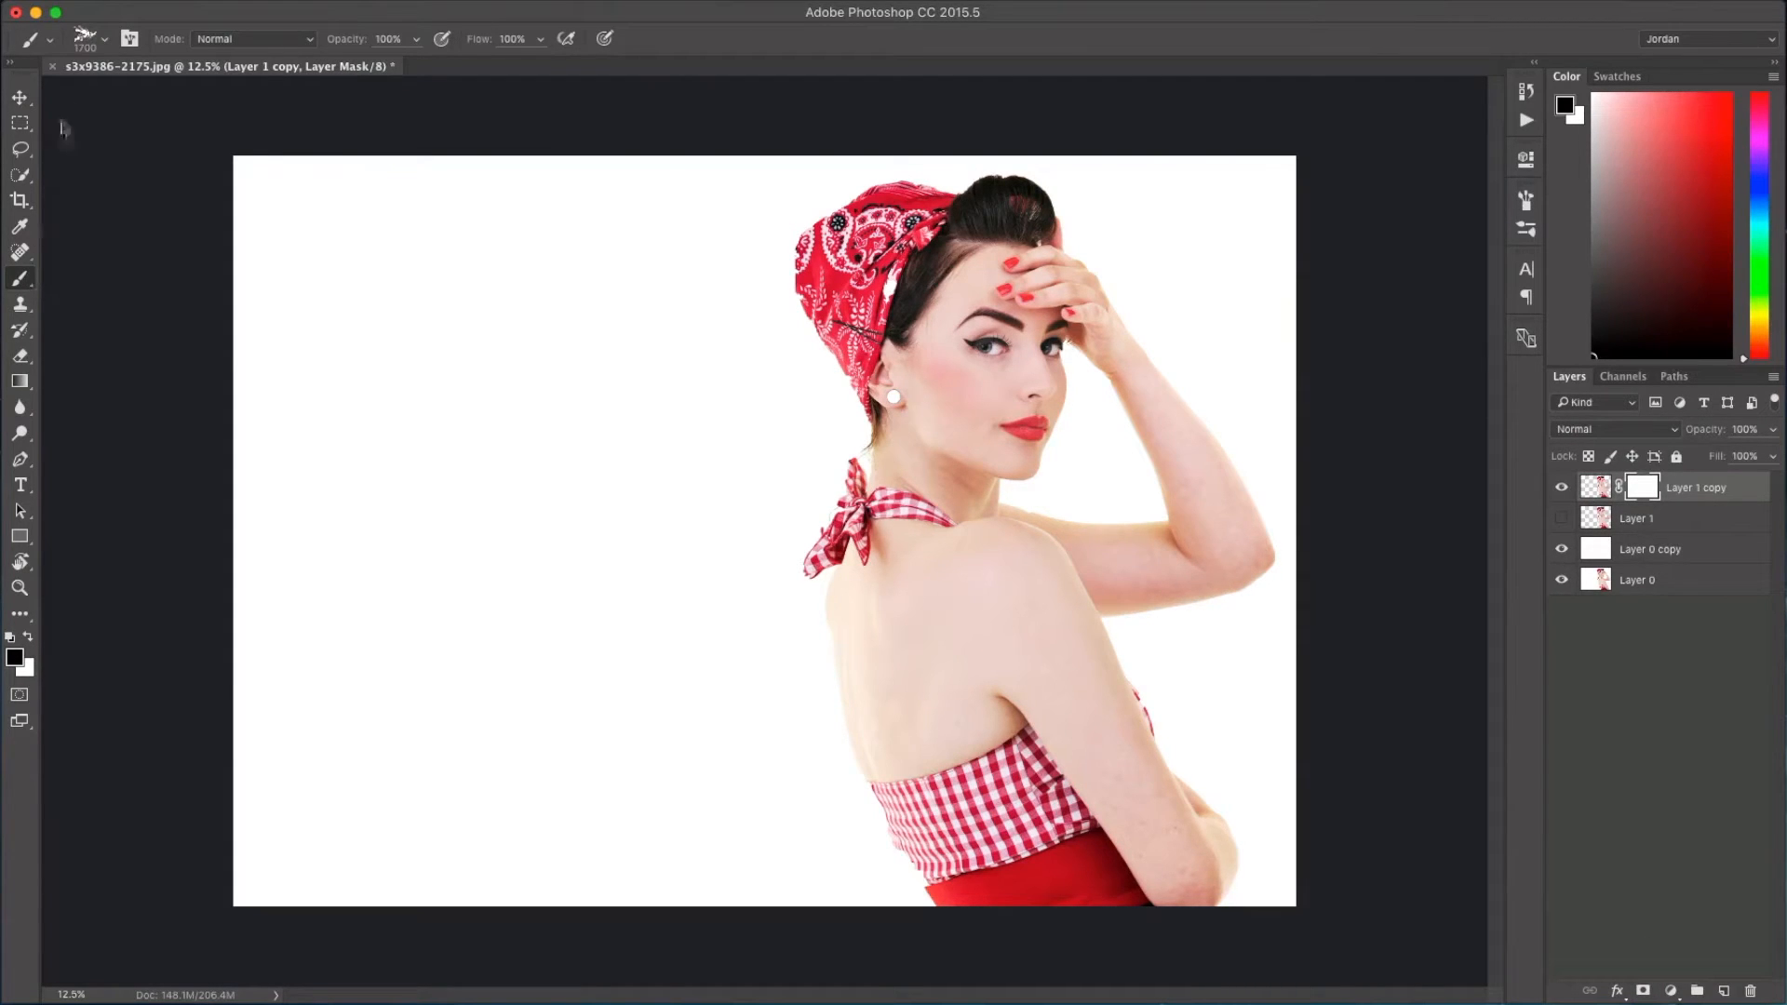
left_click(88, 51)
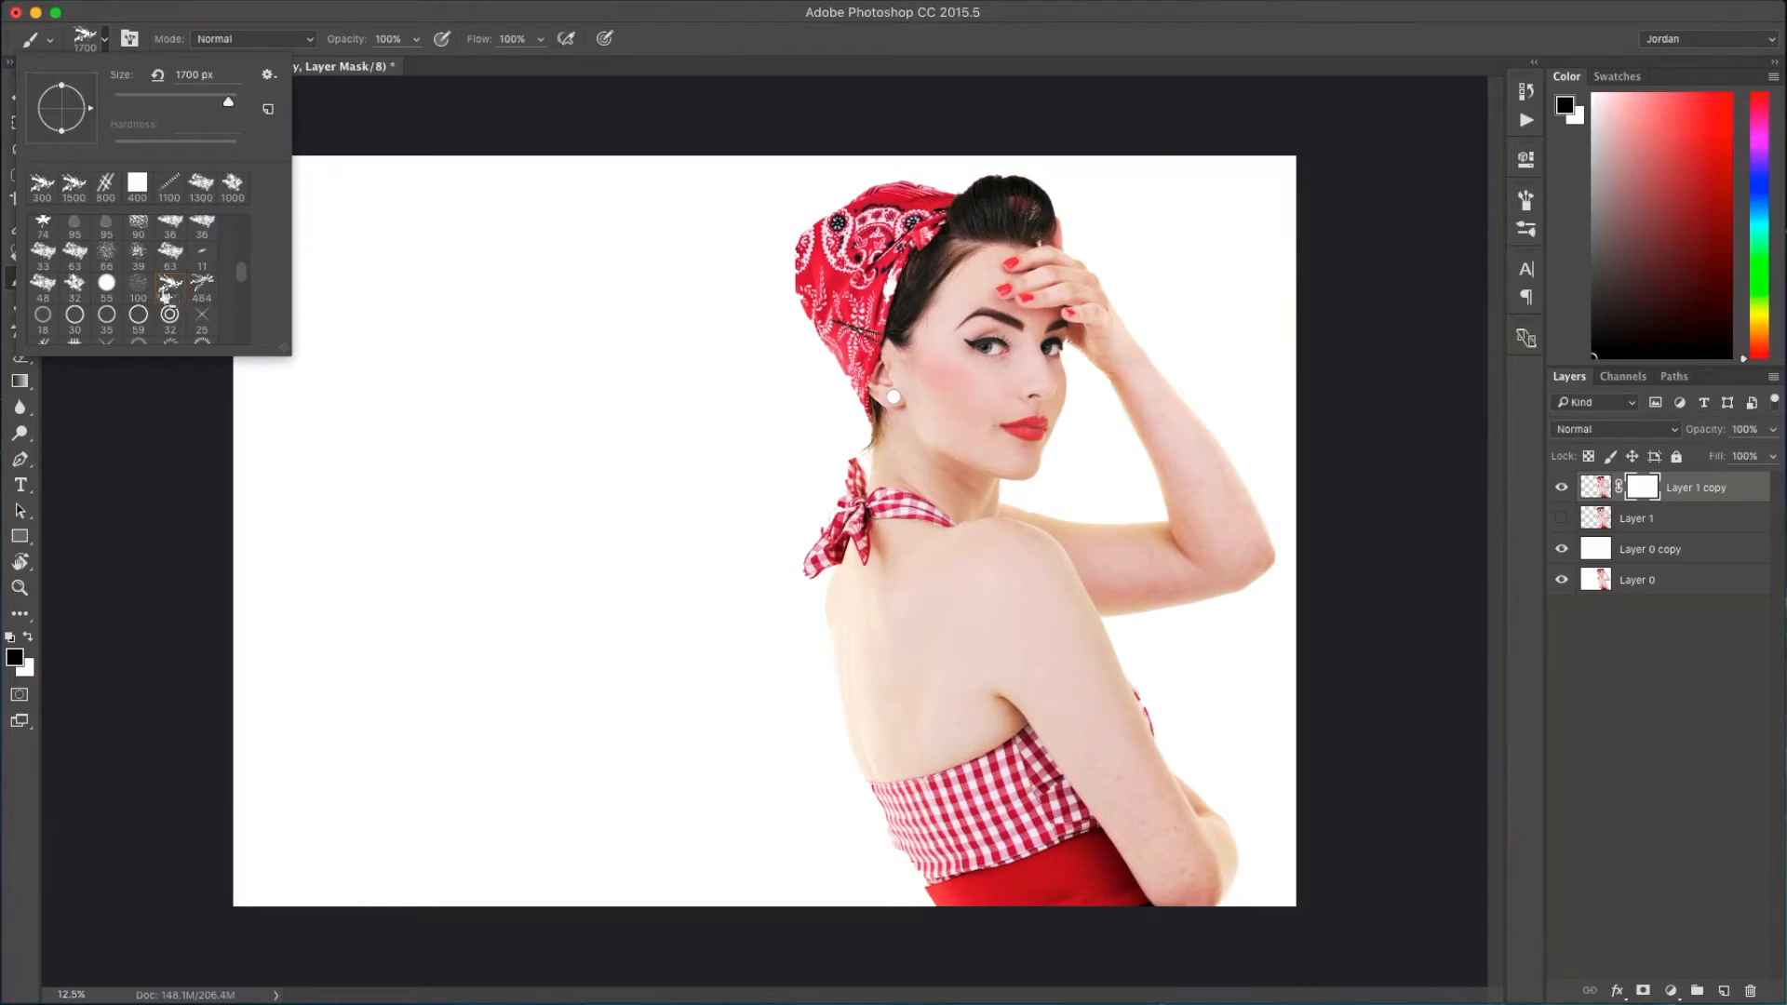
scroll(116, 293, "up", 5)
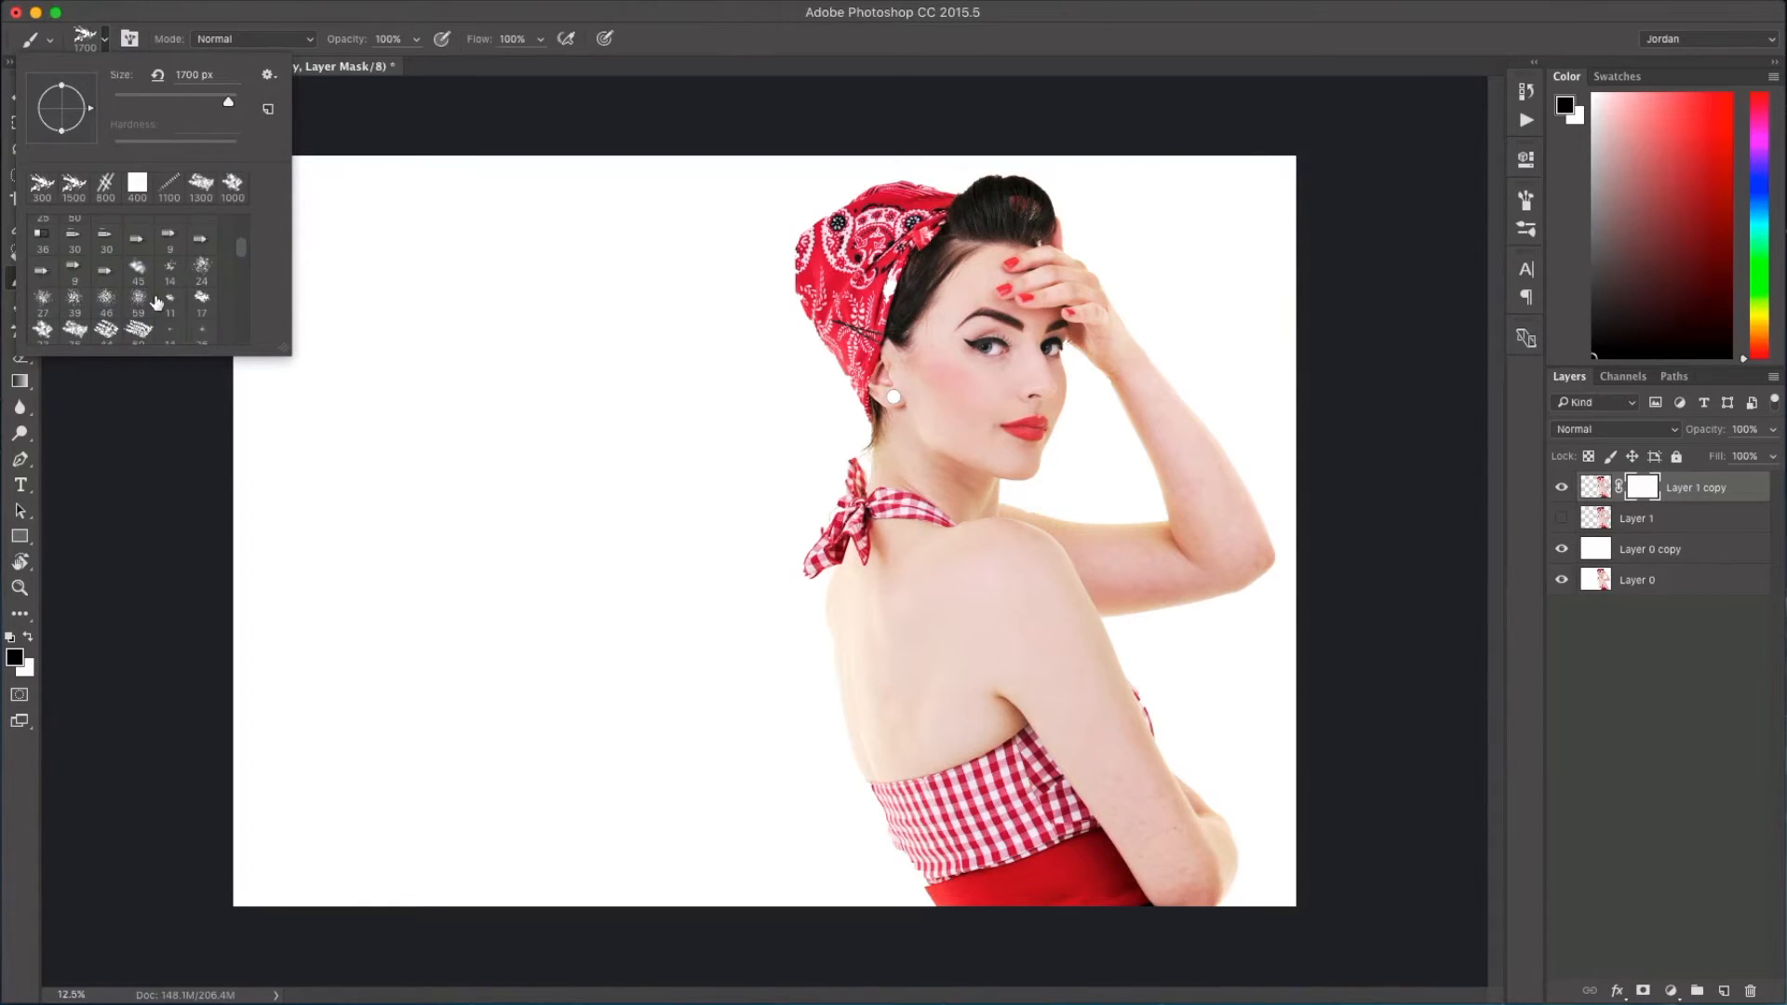
scroll(144, 303, "down", 3)
left_click(170, 314)
left_click(679, 532)
Try a single large black splatter dab over the woman's back on the layer mask, and undo it
key("]")
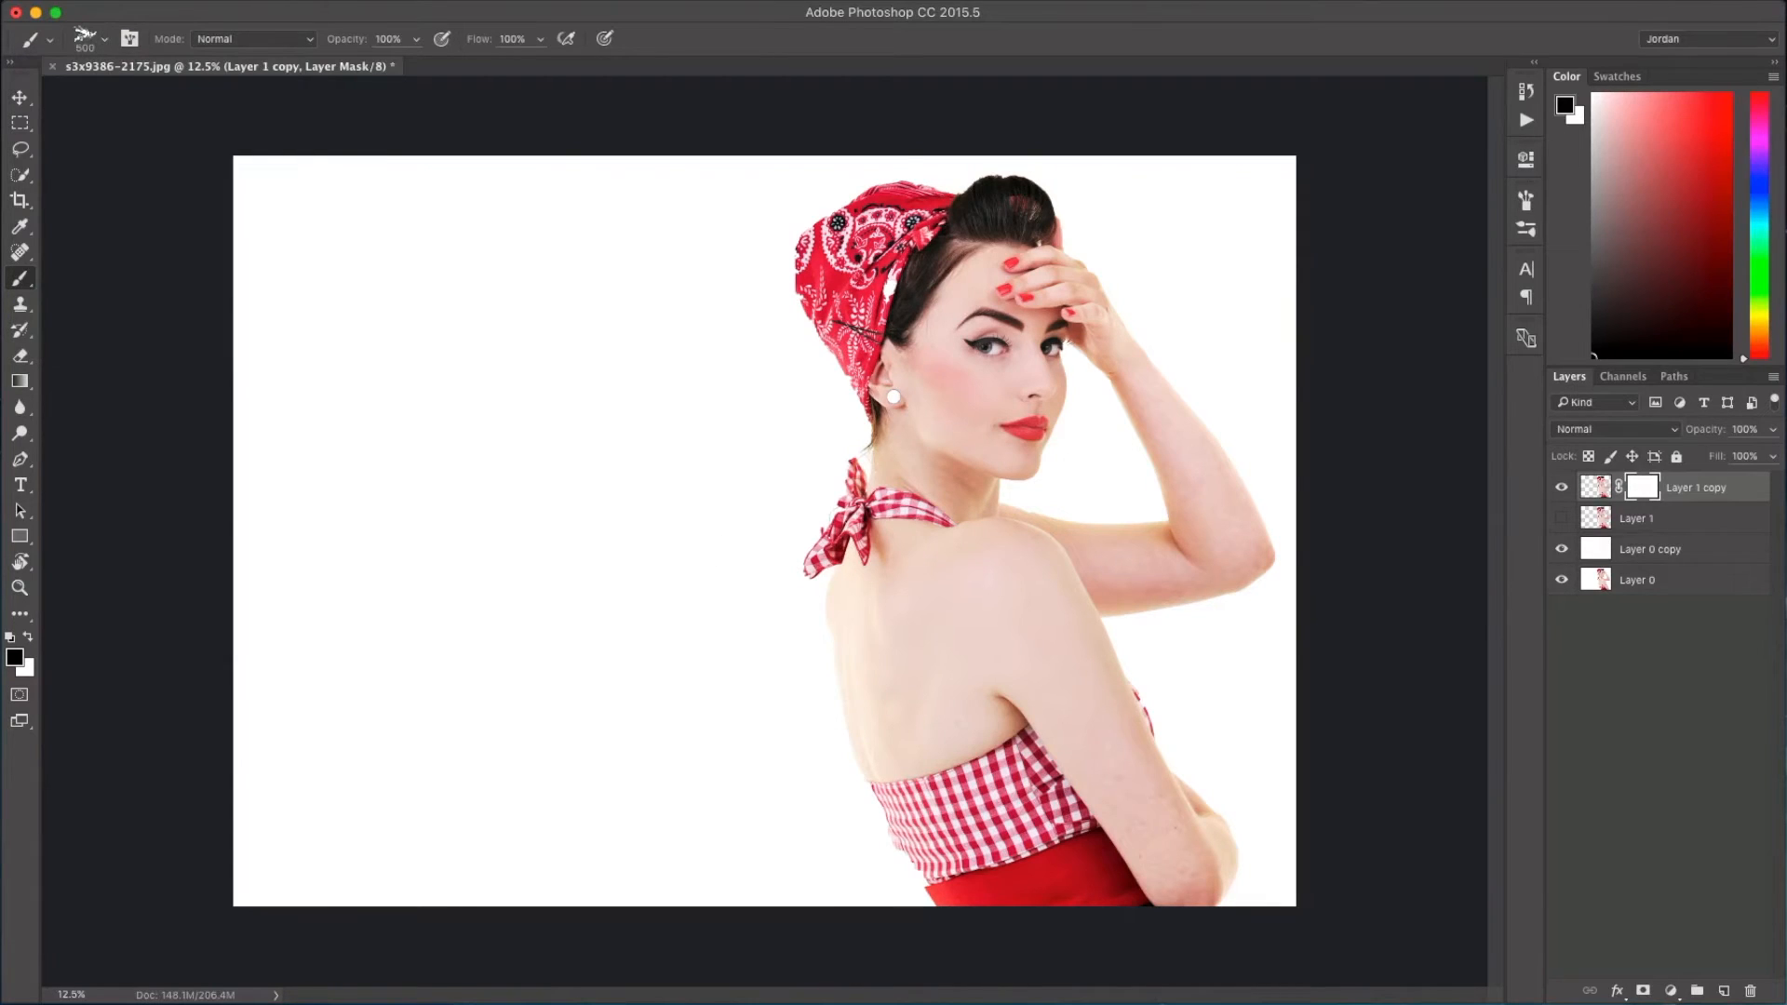
key("]")
key("]")
key("]")
key("]")
key("]")
key("]")
key("]")
key("]")
key("]")
key("]")
key("]")
key("]")
key("]")
key("]")
key("]")
key("]")
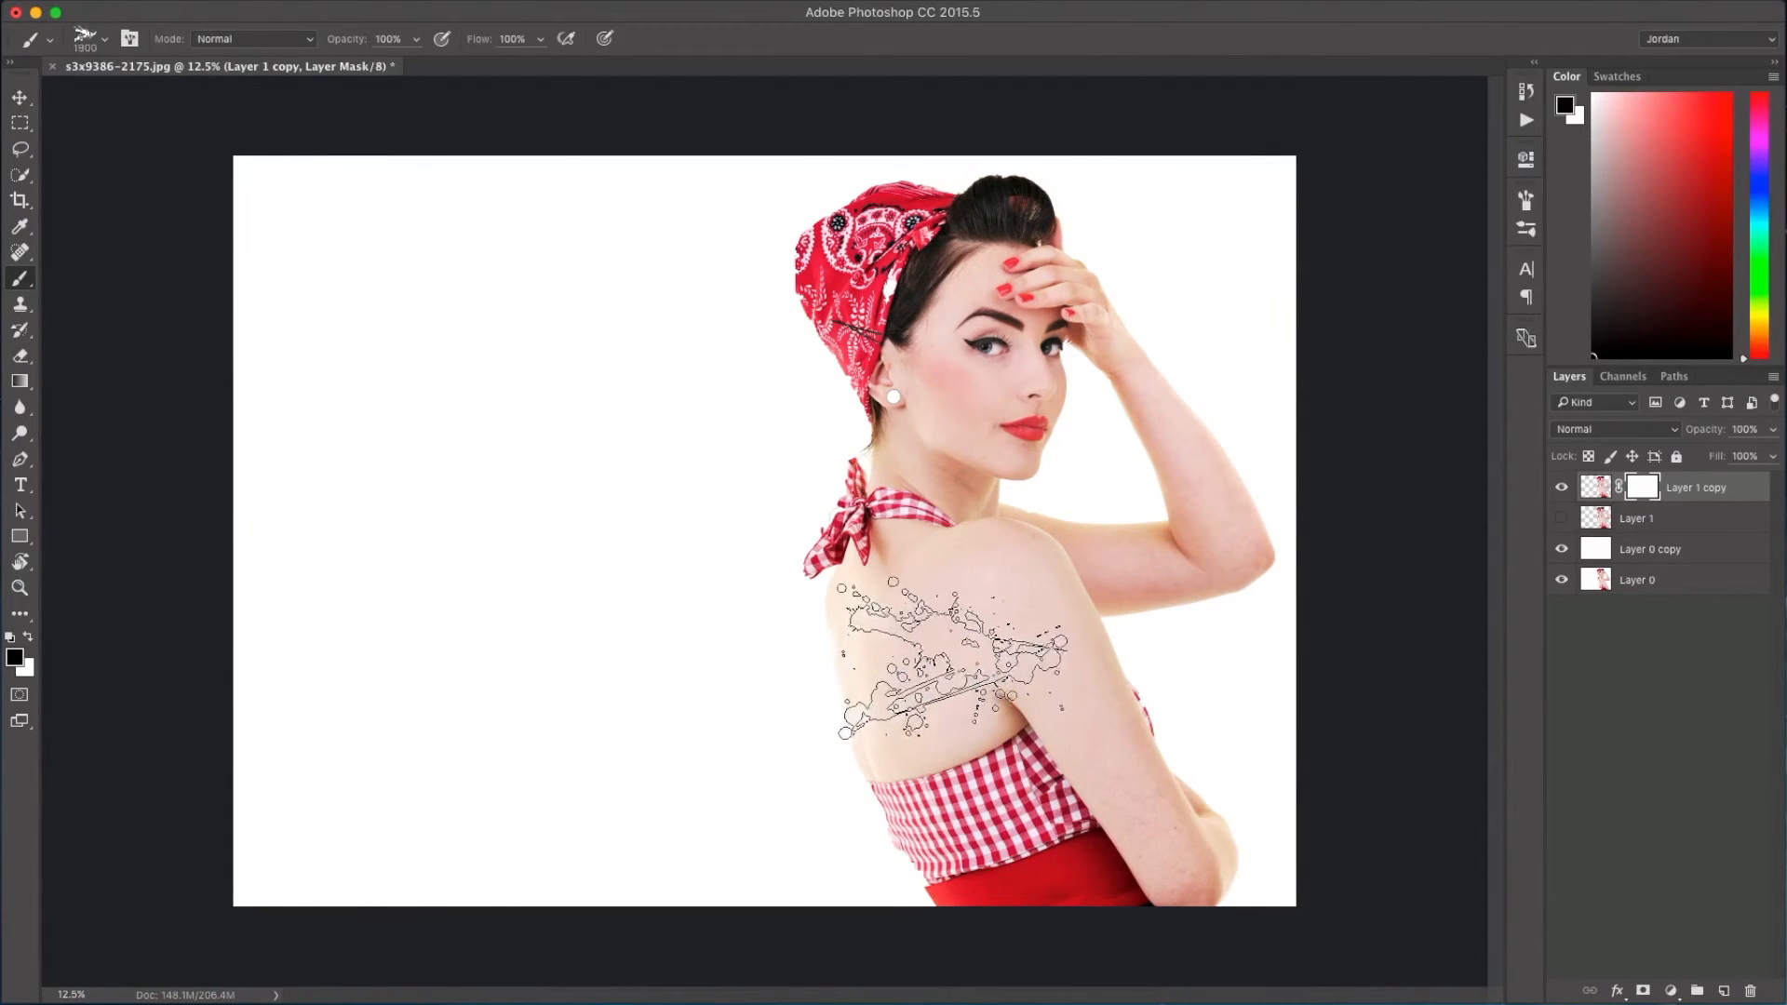
left_click(959, 652)
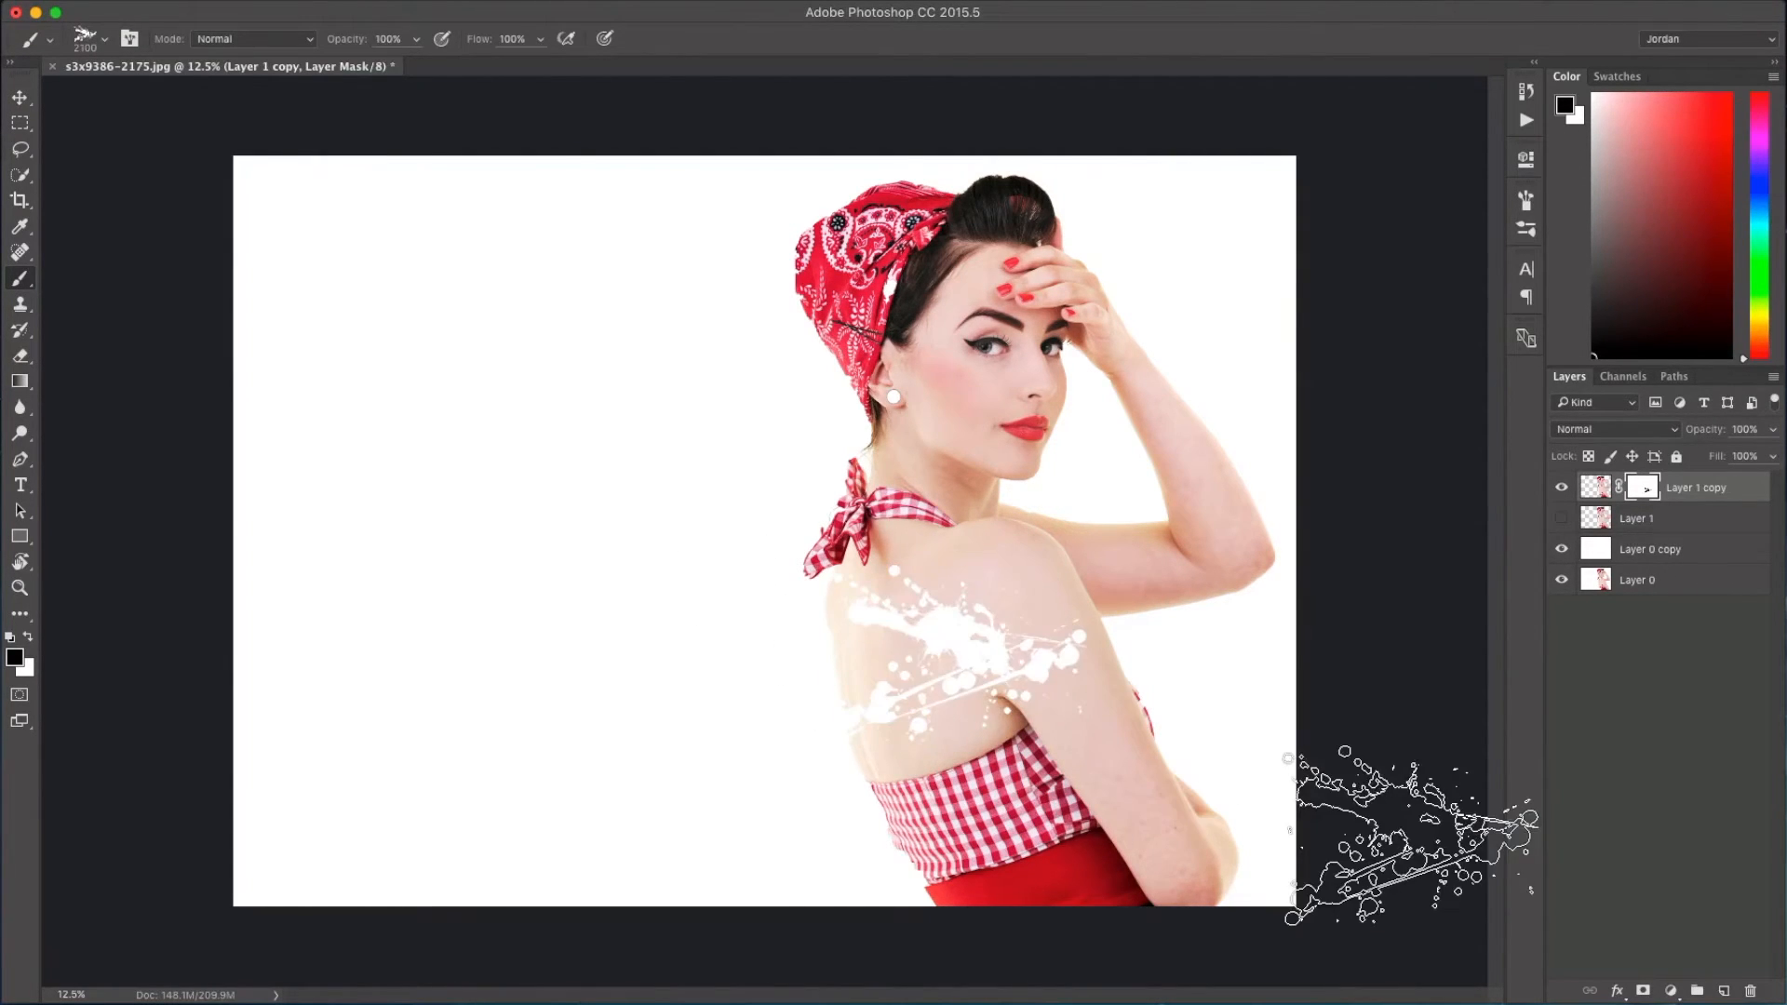
key("ctrl+z")
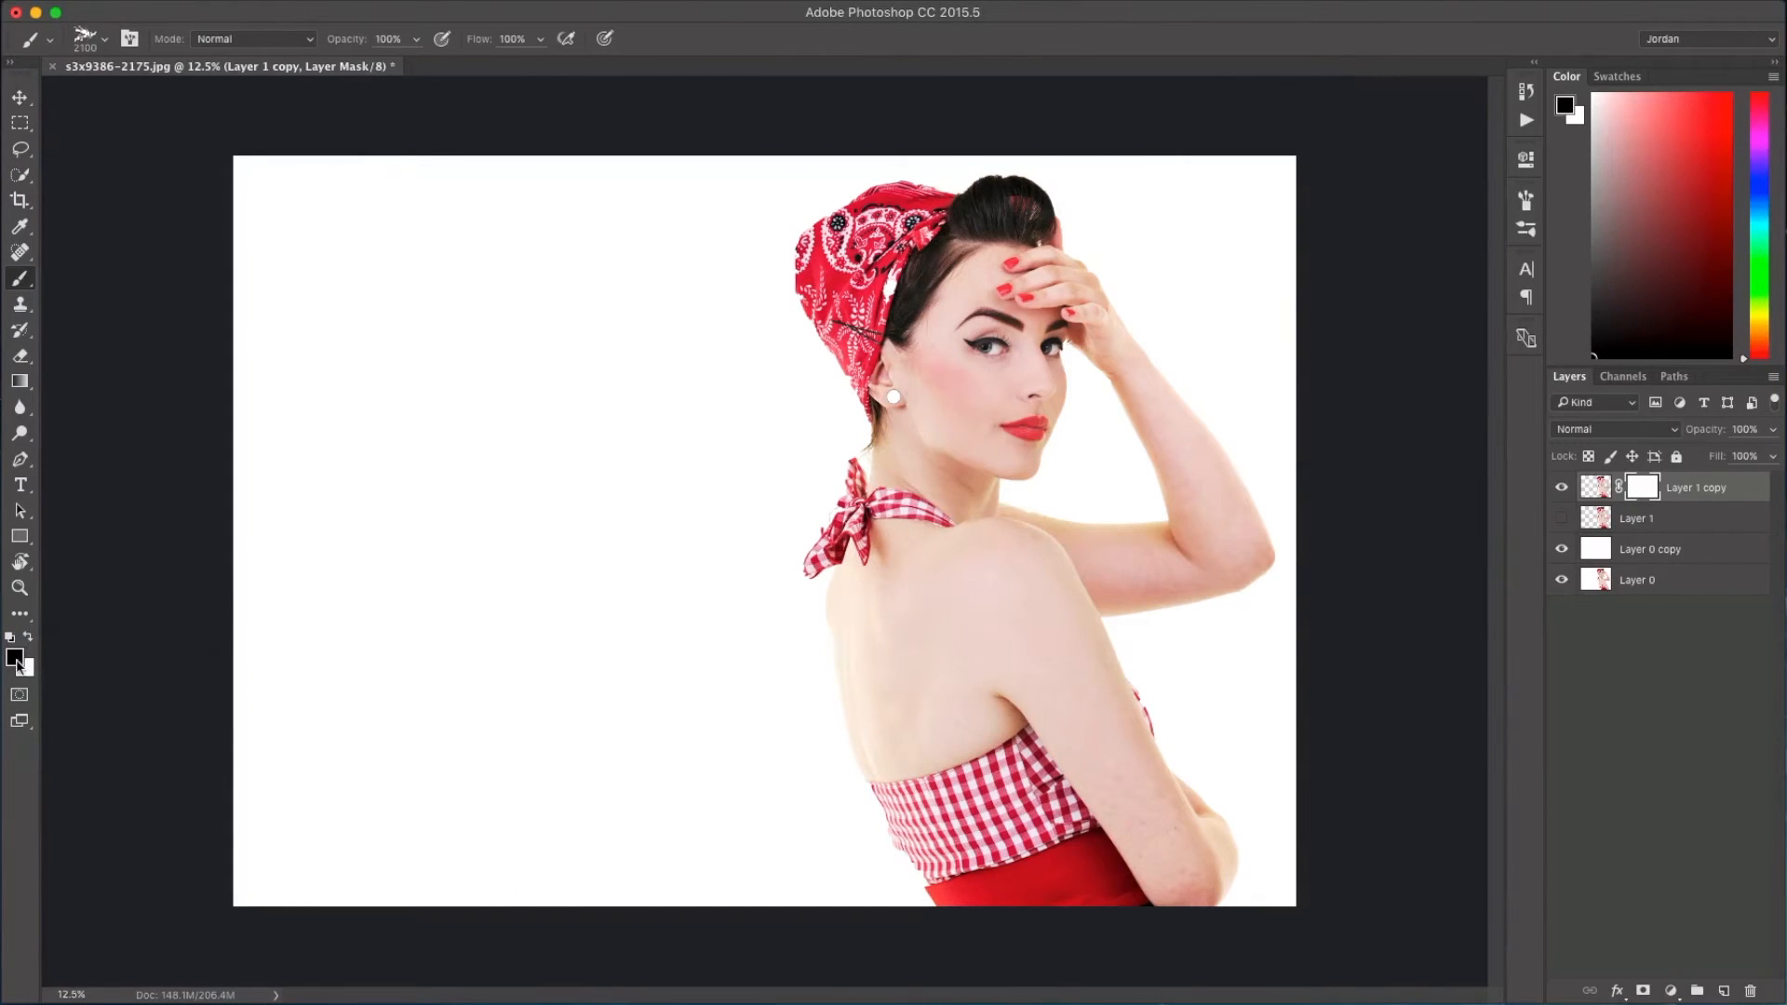
Mask out the woman's left edge from the bandana down to the waist with the splatter brush at about 400 px
key("bracketleft")
key("bracketleft")
key("bracketleft")
key("bracketleft")
key("bracketleft")
key("bracketleft")
key("bracketleft")
key("bracketleft")
key("bracketleft")
key("bracketleft")
key("bracketleft")
key("bracketleft")
key("bracketleft")
key("bracketleft")
key("bracketleft")
key("bracketleft")
key("bracketleft")
key("bracketleft")
key("bracketleft")
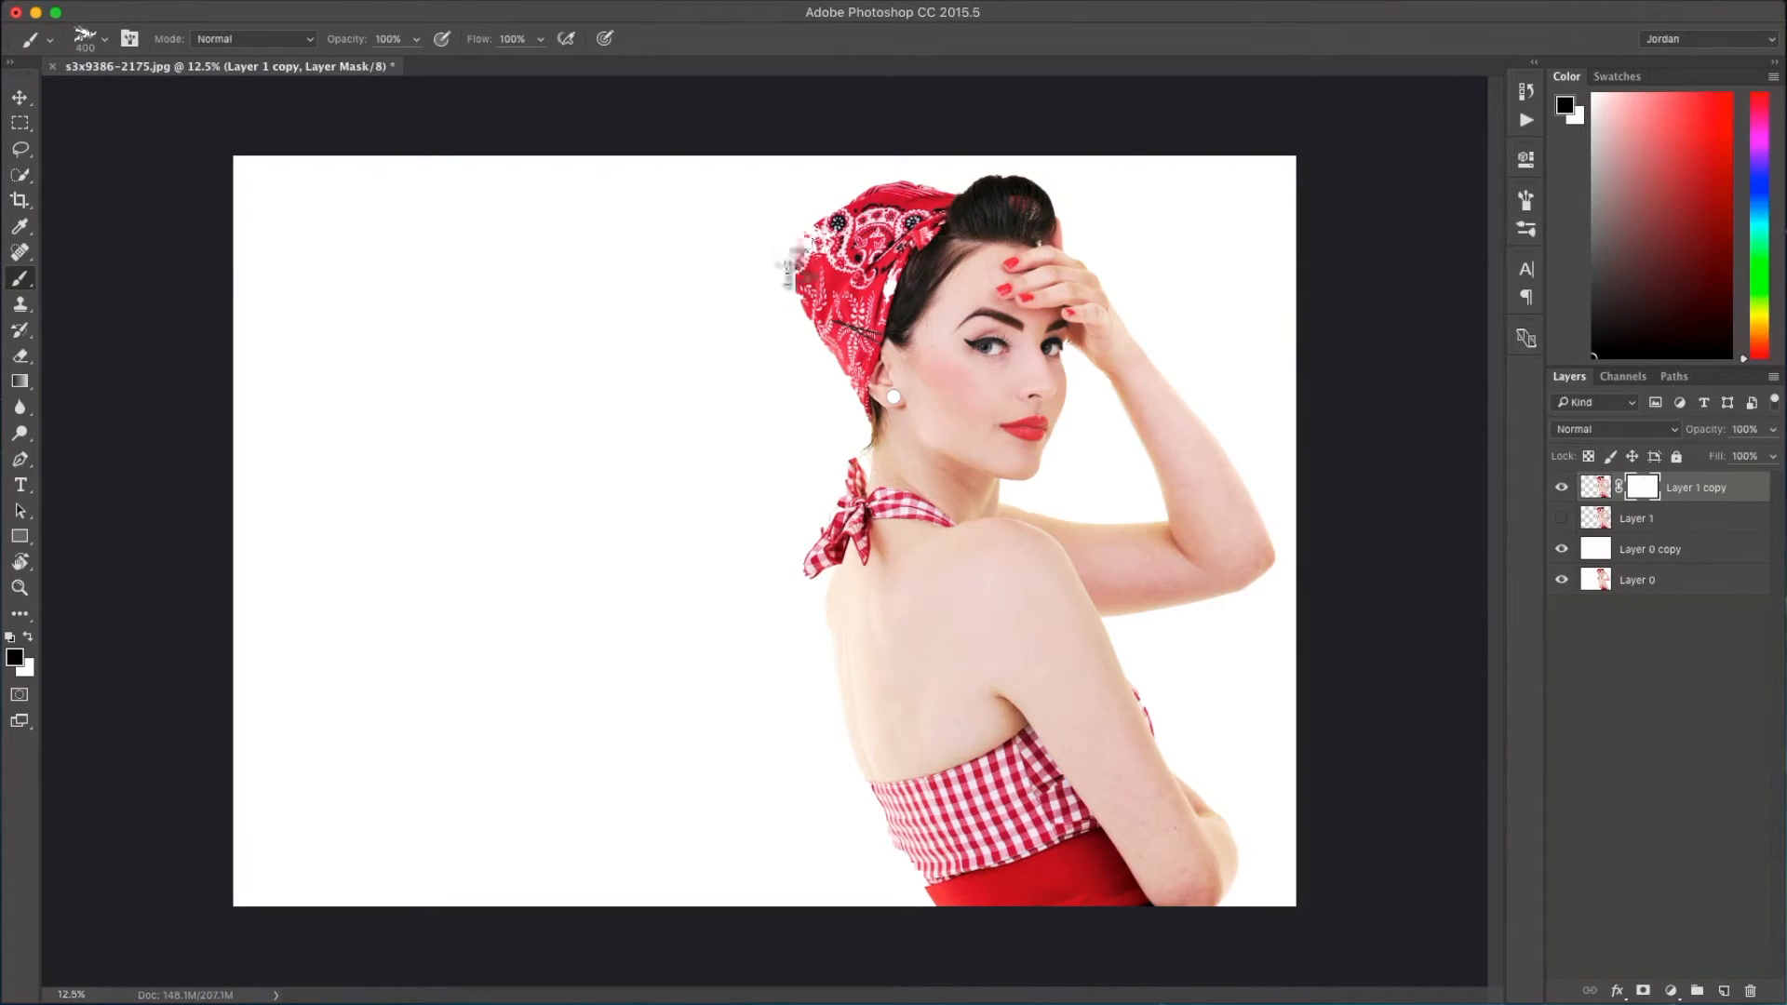
mouse_move(780, 254)
left_mouse_down()
mouse_move(806, 332)
mouse_move(870, 407)
left_mouse_up()
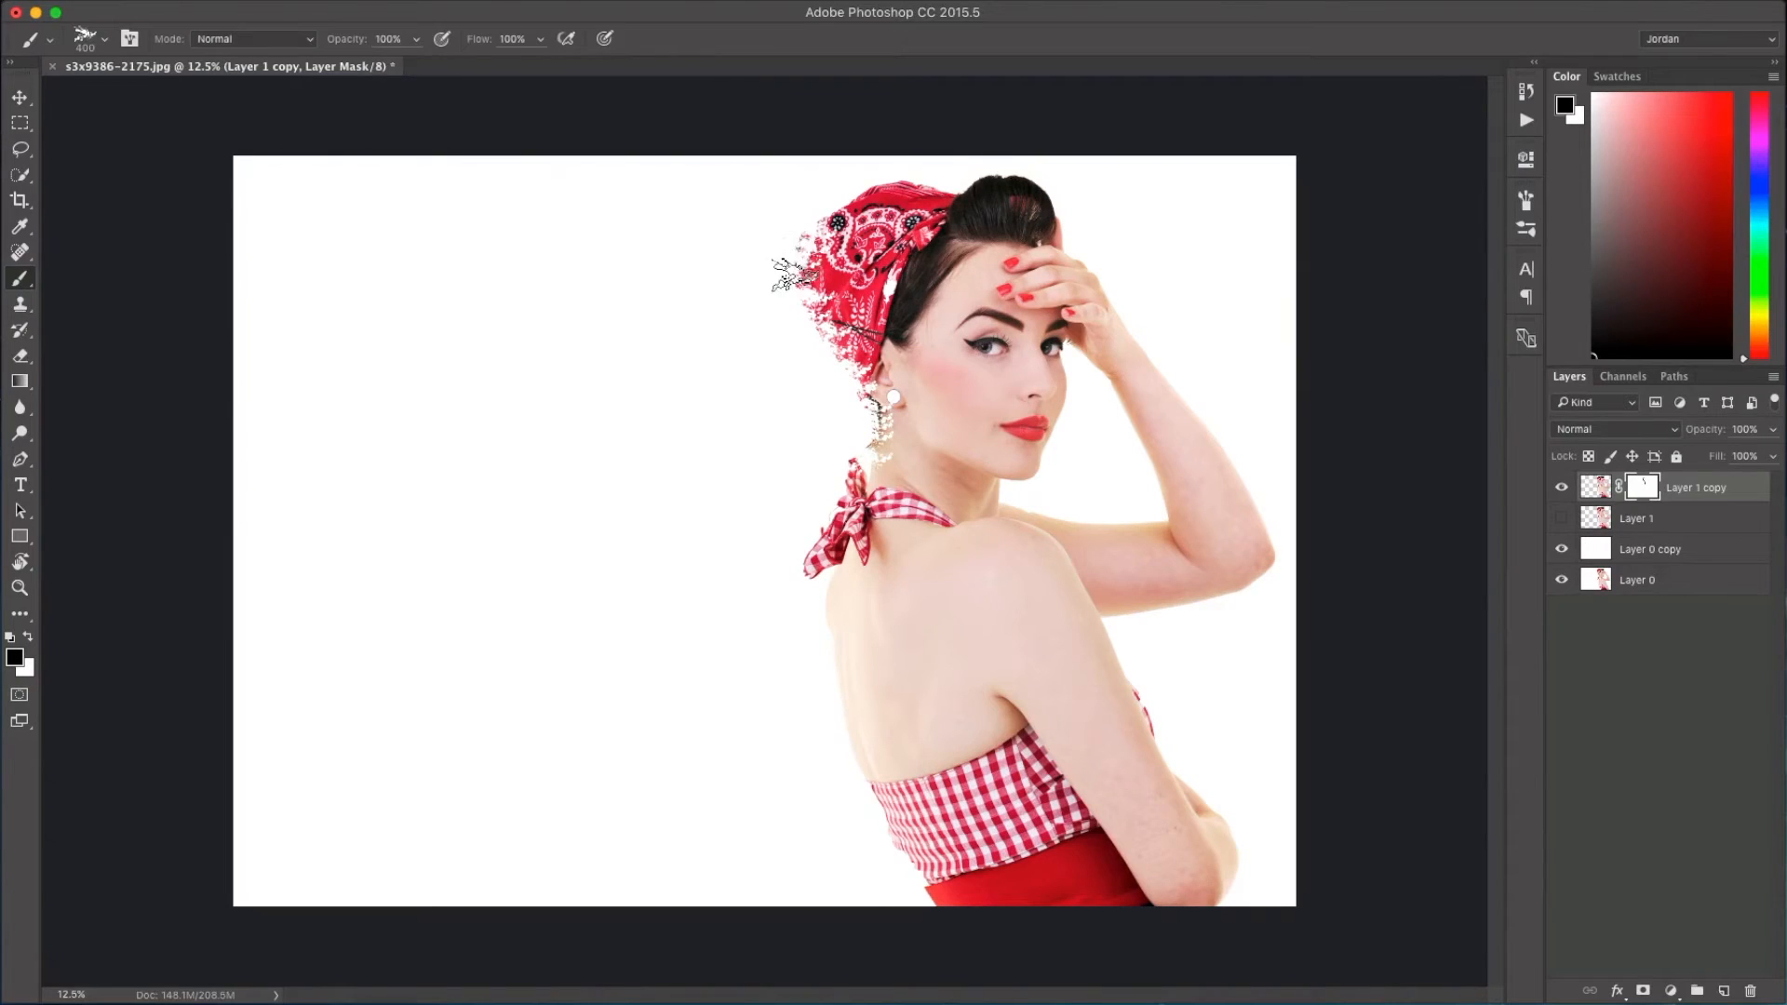
mouse_move(865, 475)
left_mouse_down()
mouse_move(816, 633)
mouse_move(931, 917)
left_mouse_up()
Erode the bandana, scarf knot, back and dress edge further with more splatter strokes of varying size on the mask
key("]")
left_click_drag(868, 190, 917, 861)
key("[")
key("[")
key("[")
left_click_drag(821, 260, 838, 272)
key("]")
key("]")
left_click_drag(832, 598, 861, 560)
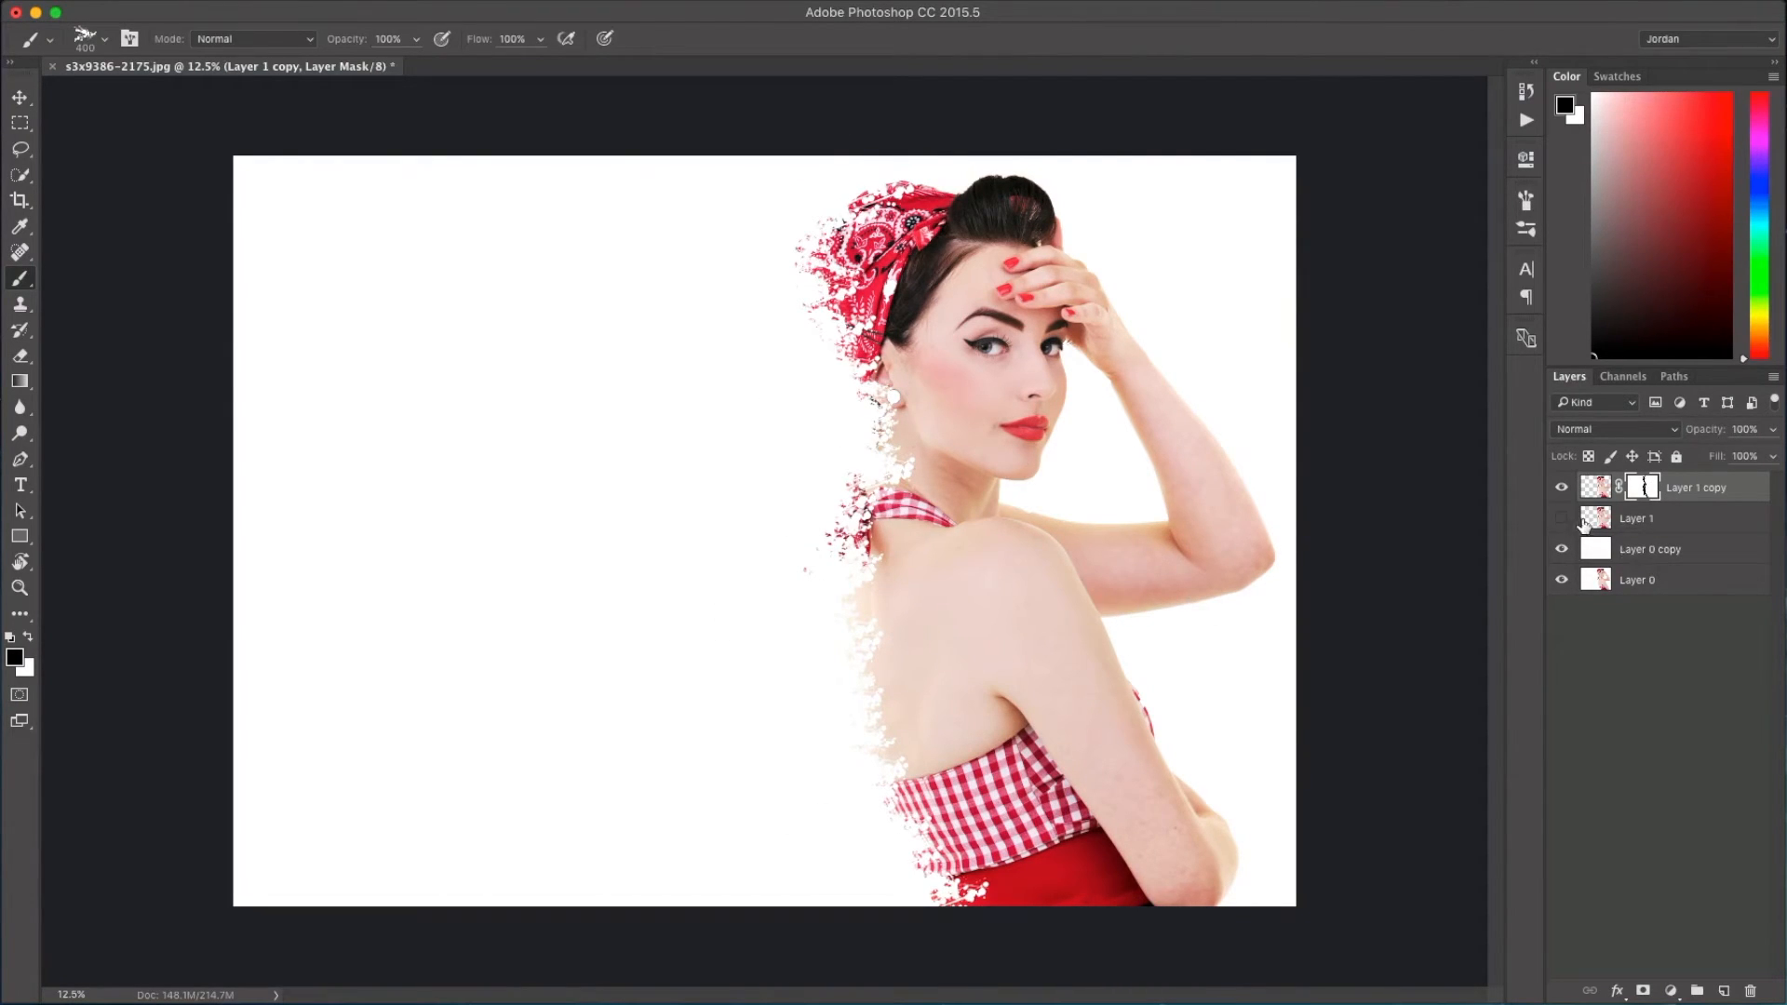
Show Layer 1 and start warping it, stretching its two left corners outward across the empty background
left_click(1685, 524)
left_click(1562, 518)
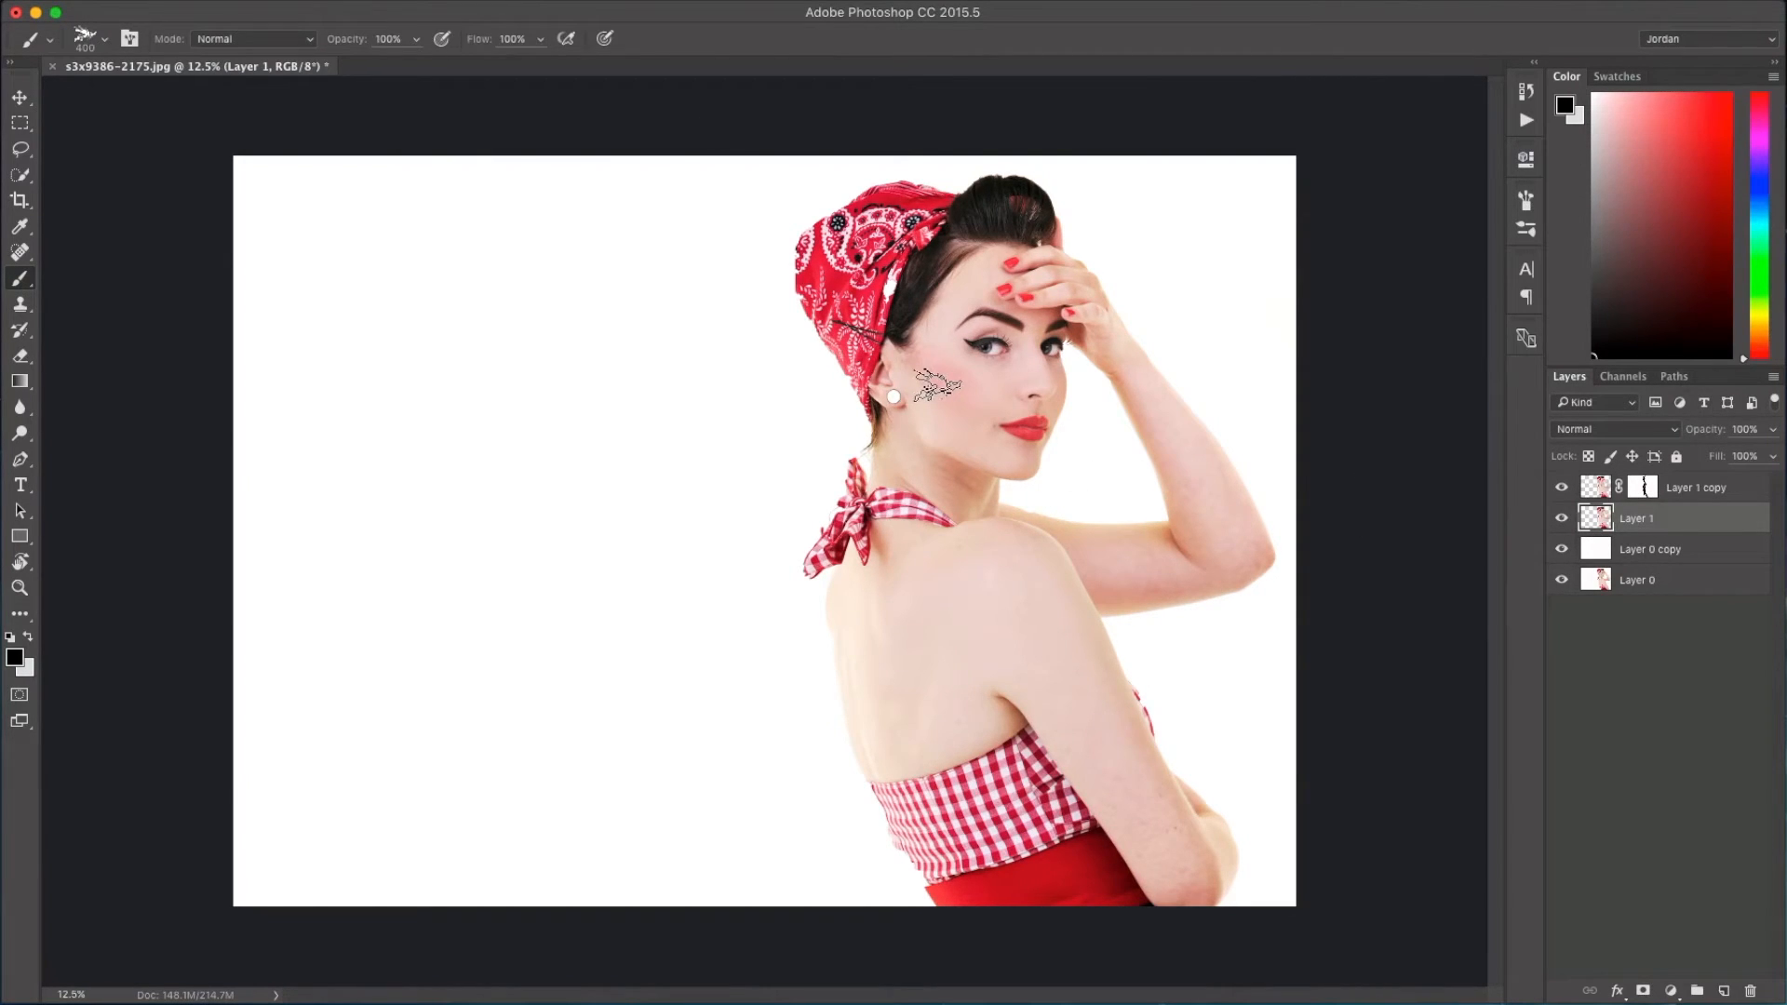
key("super+t")
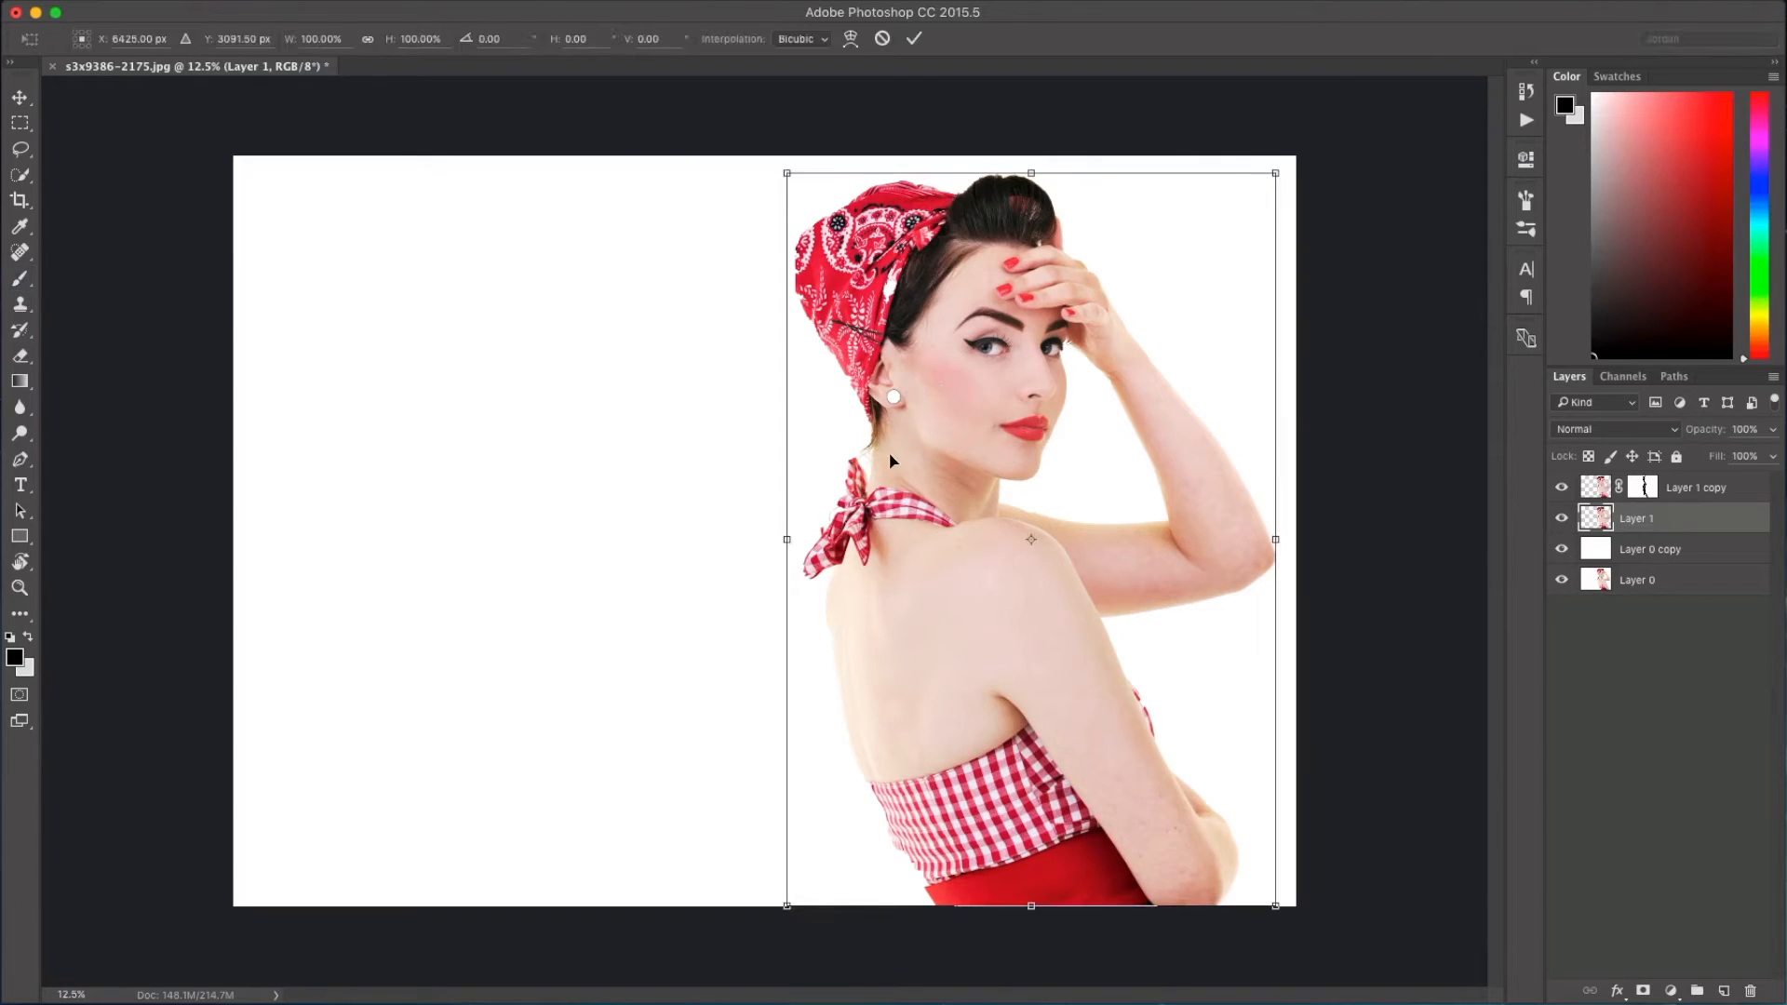
right_click(899, 431)
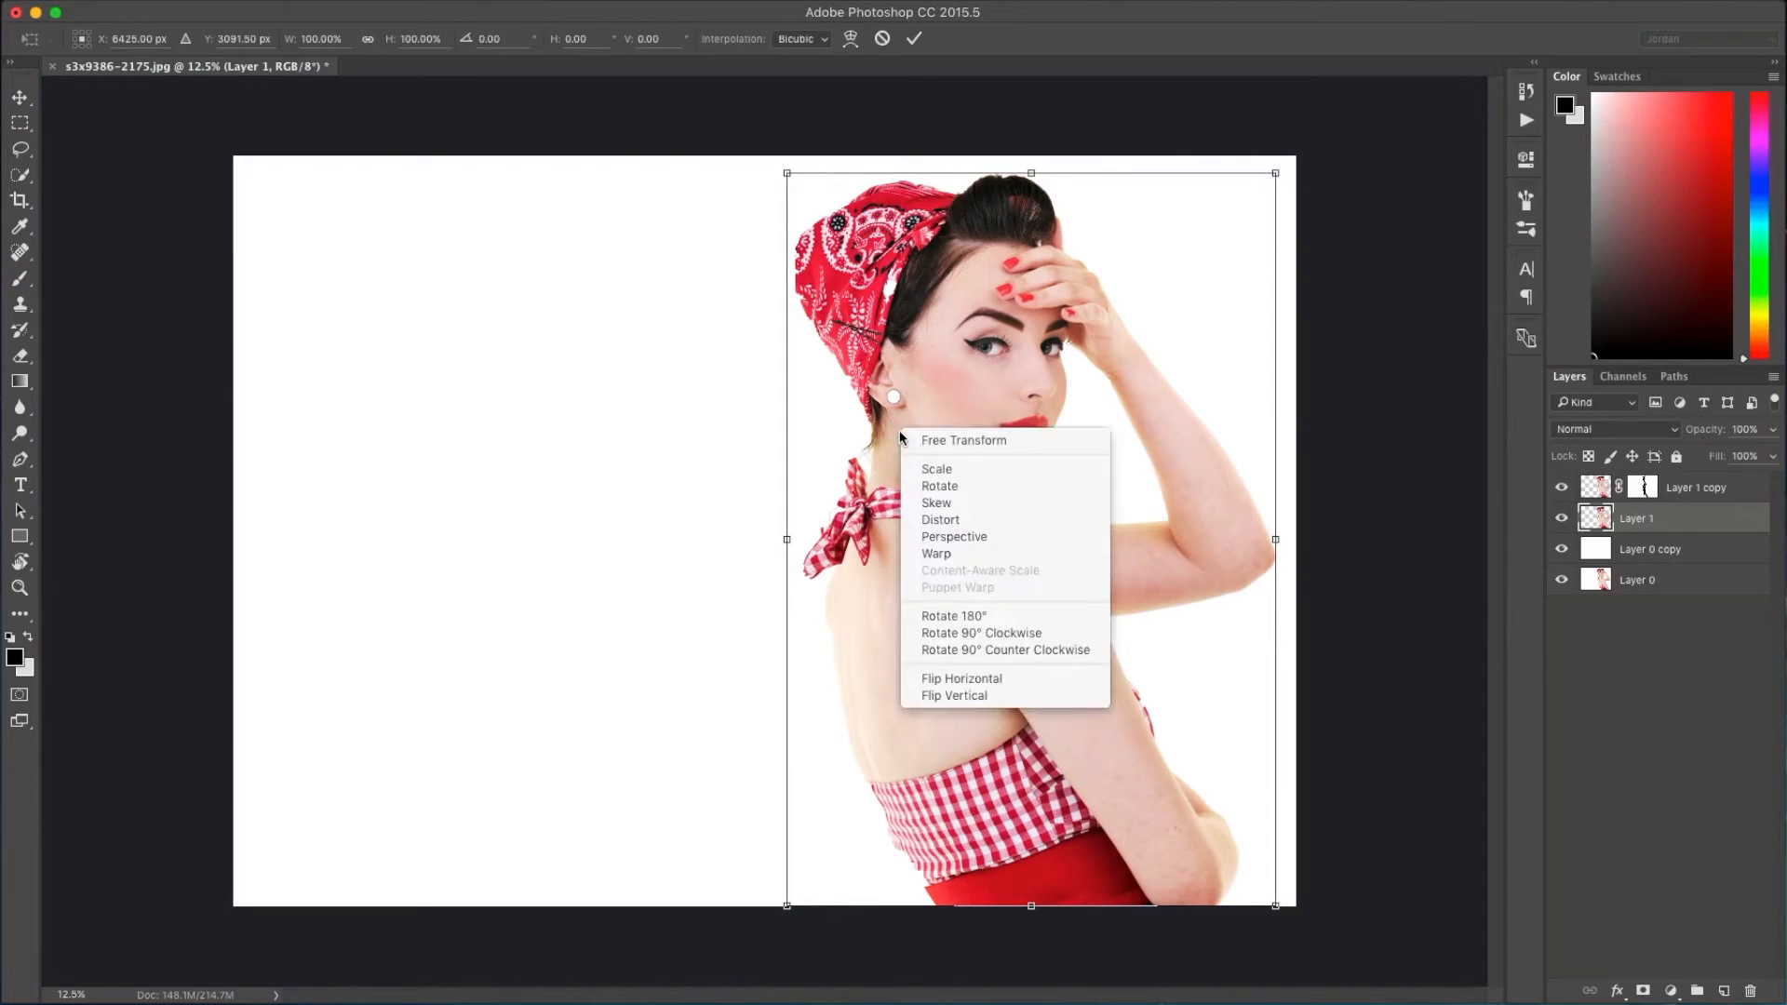
left_click(962, 554)
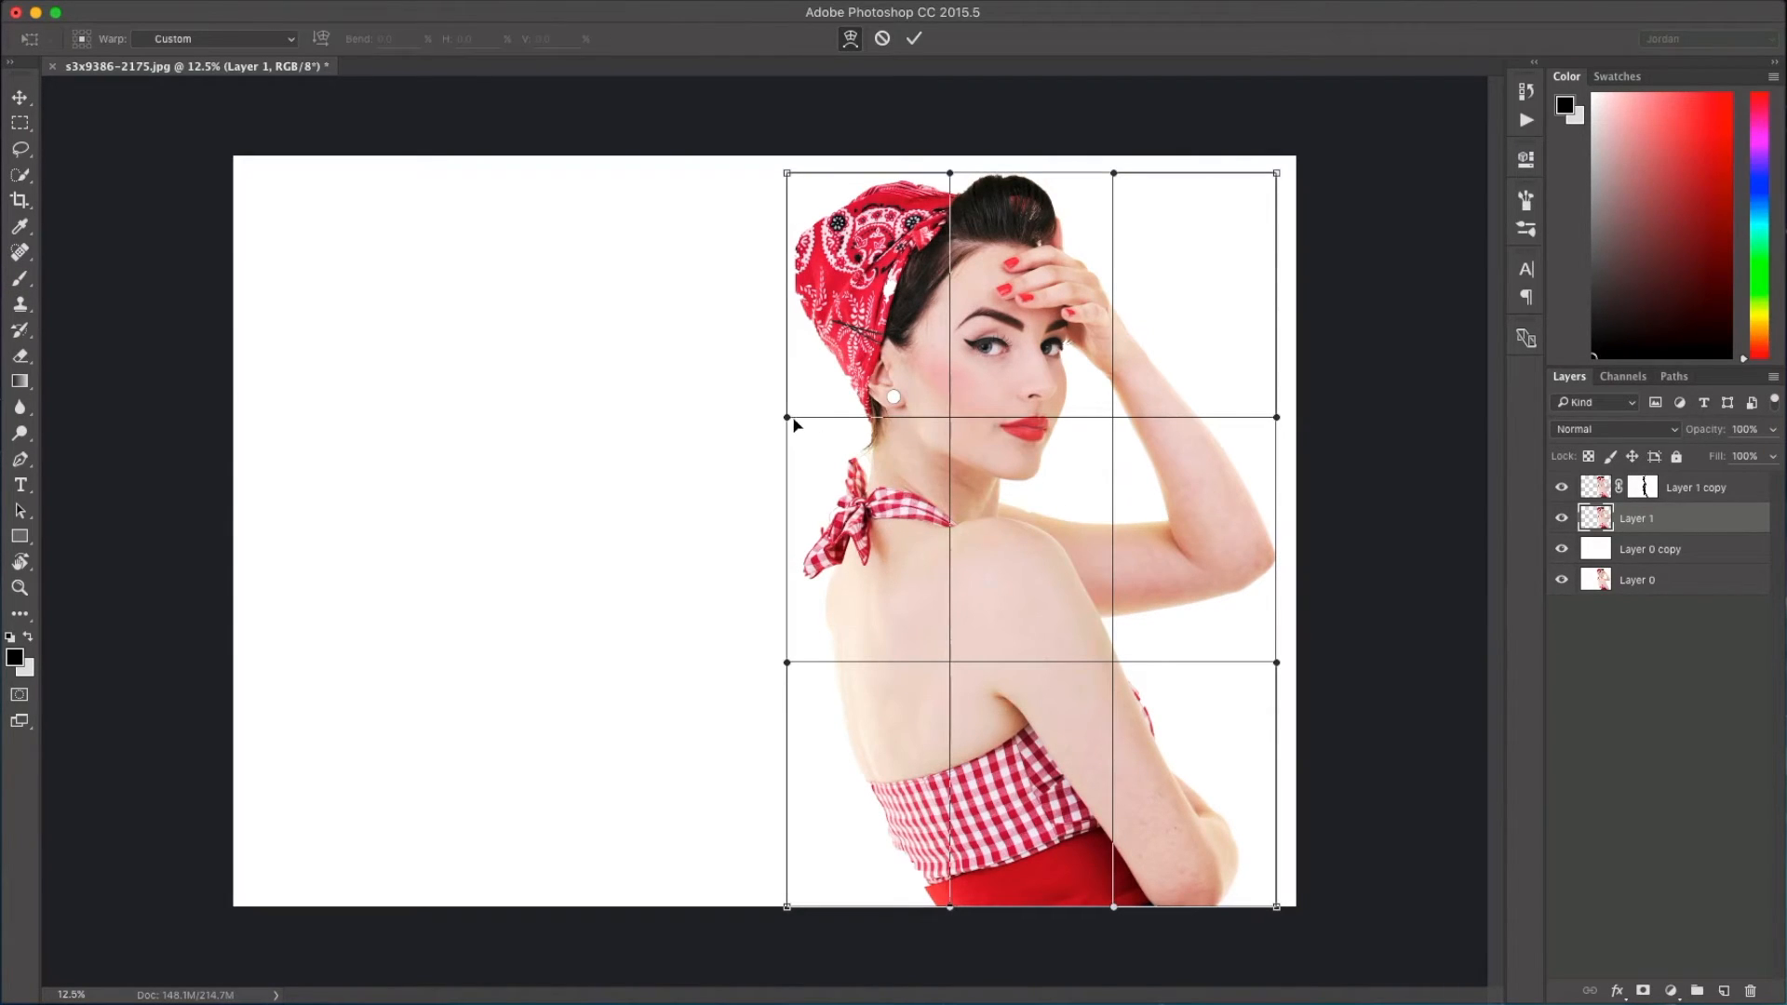
left_click_drag(733, 173, 658, 186)
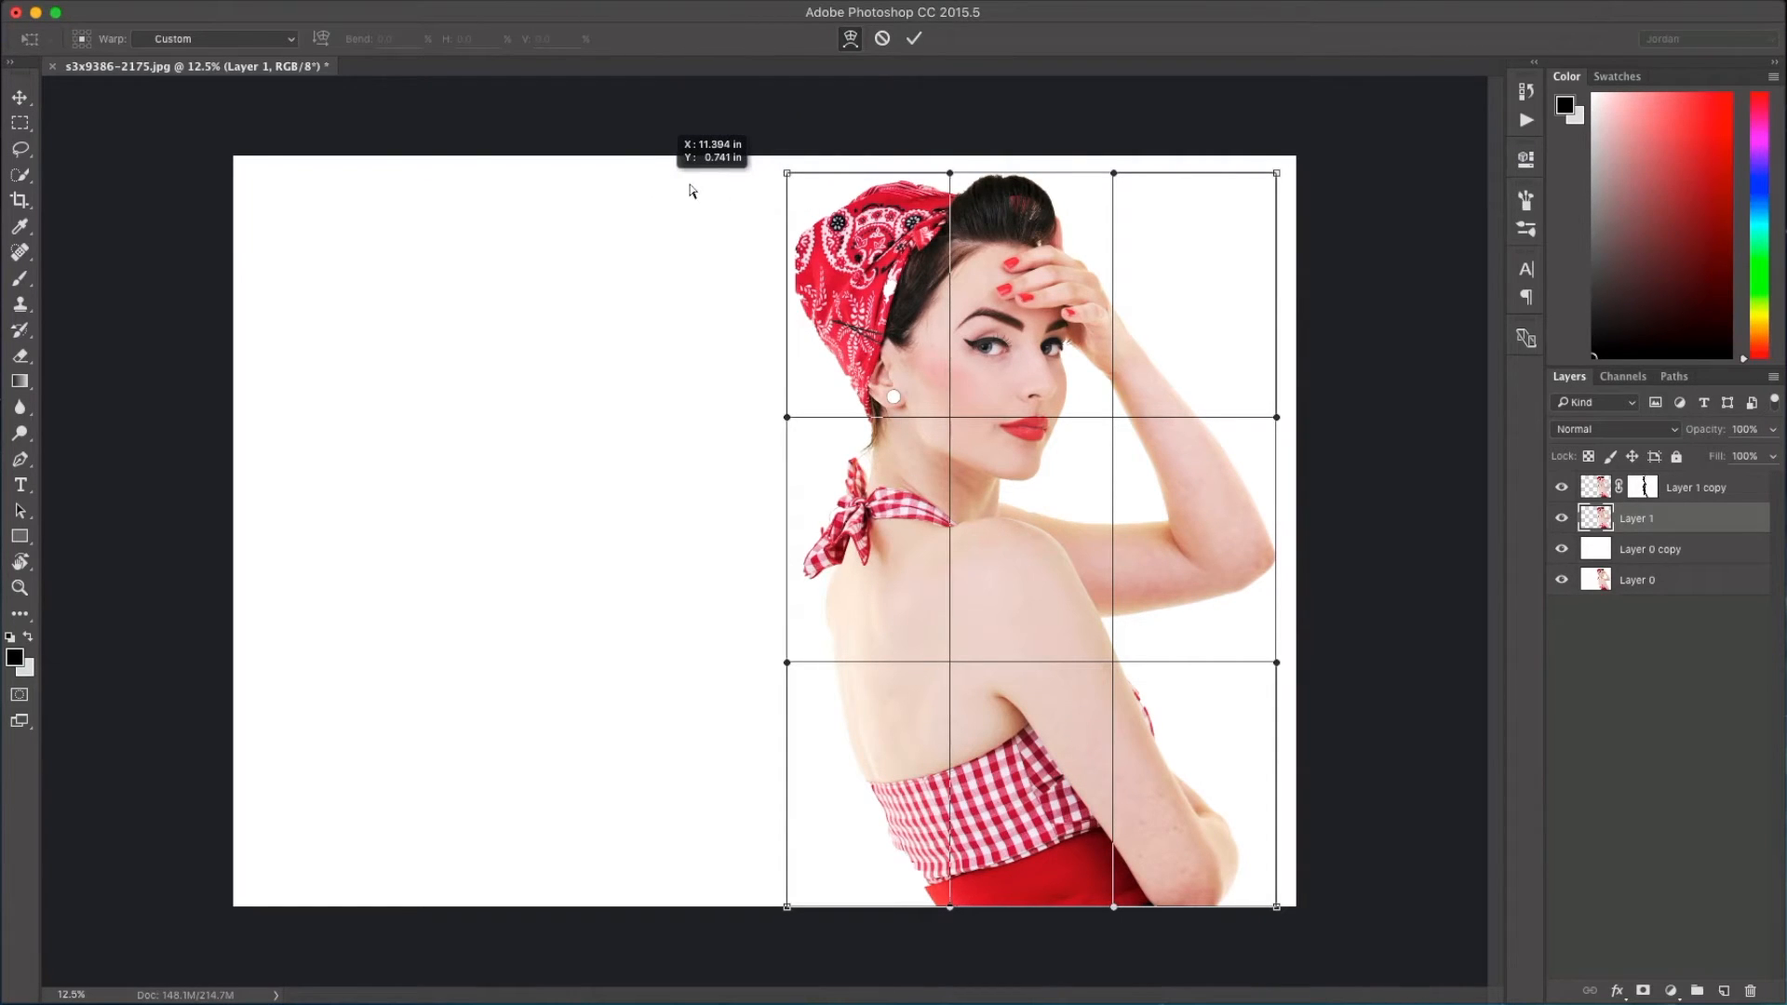
left_click_drag(654, 197, 656, 195)
left_click_drag(787, 568, 656, 564)
left_click_drag(791, 913, 283, 925)
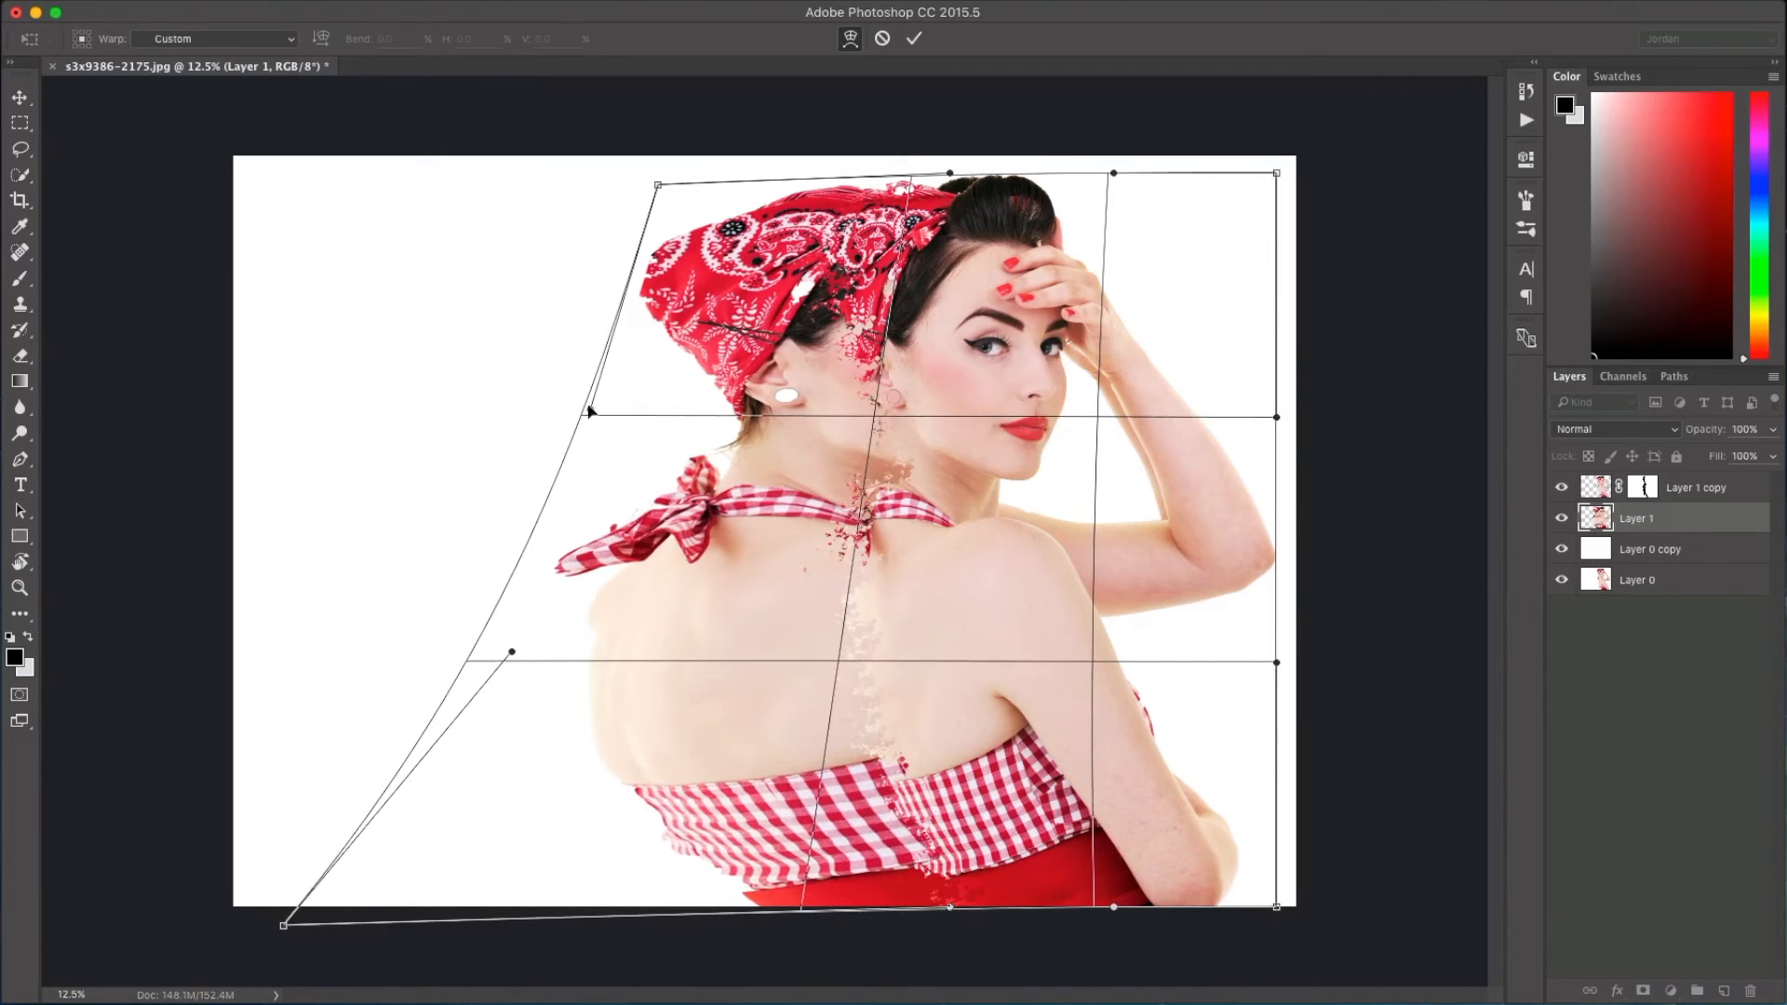
Reshape the warp mesh so the stretched head, neck and back bulge smoothly toward the left
left_click_drag(626, 328, 823, 547)
left_click_drag(700, 446, 709, 392)
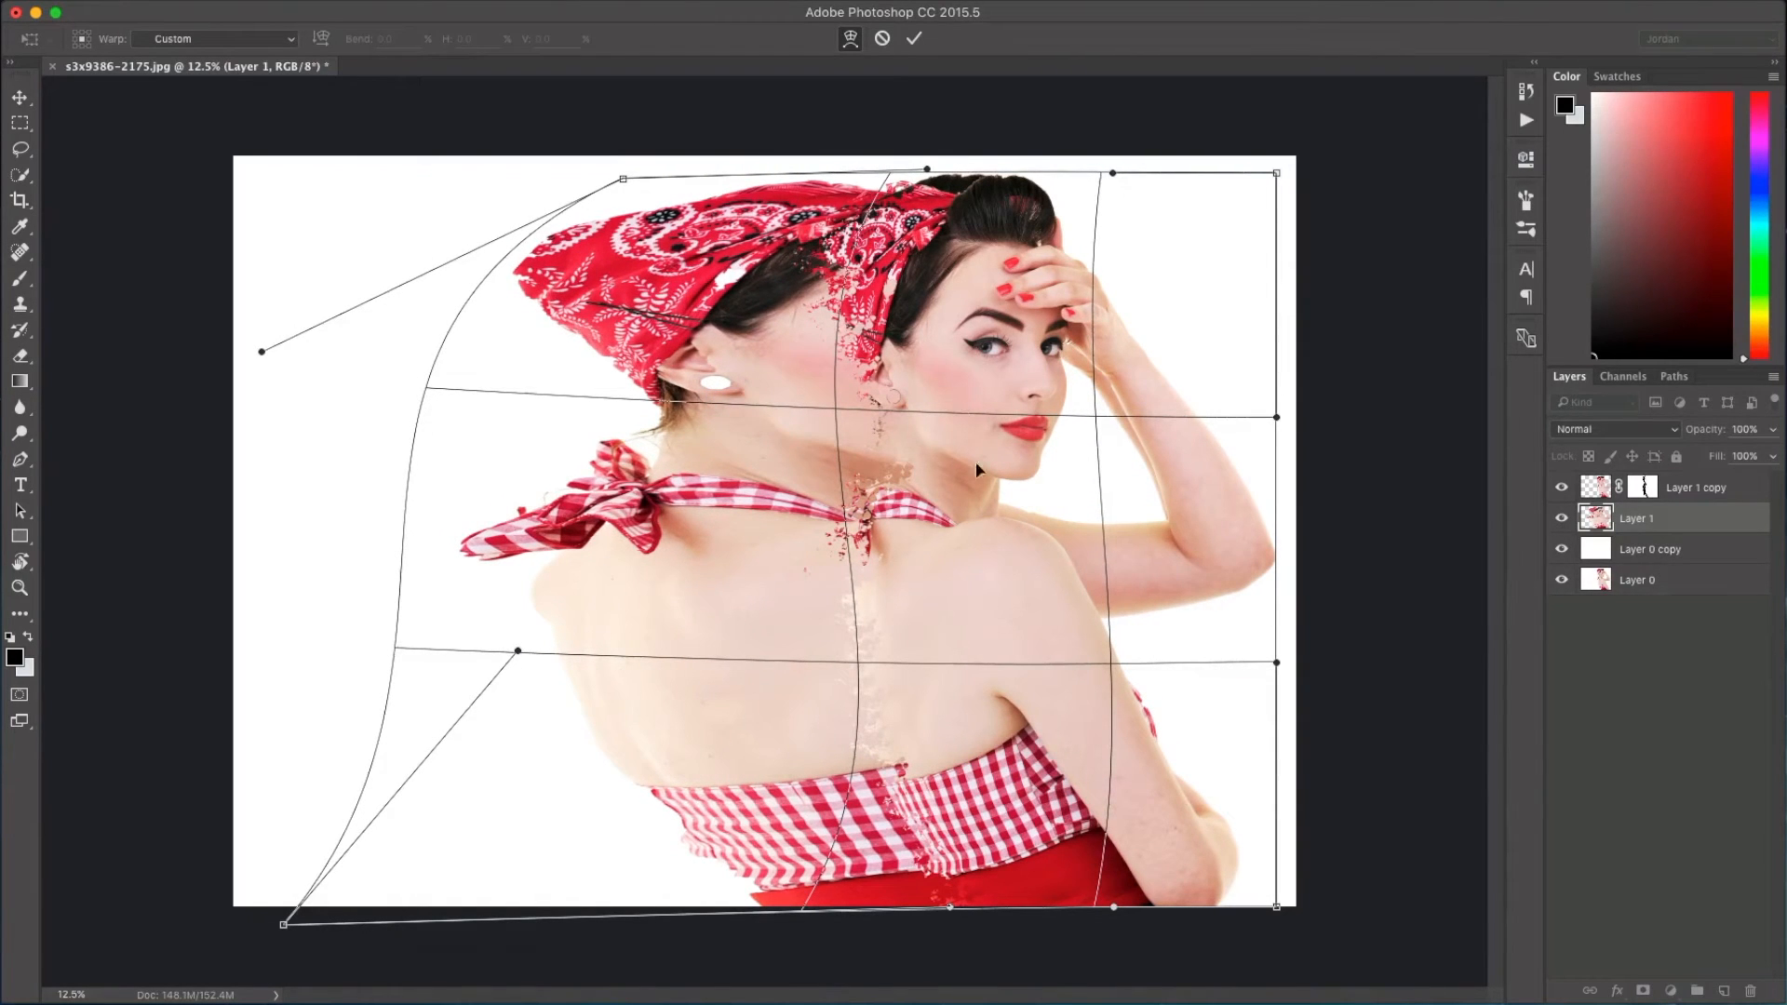
left_click_drag(800, 425, 806, 396)
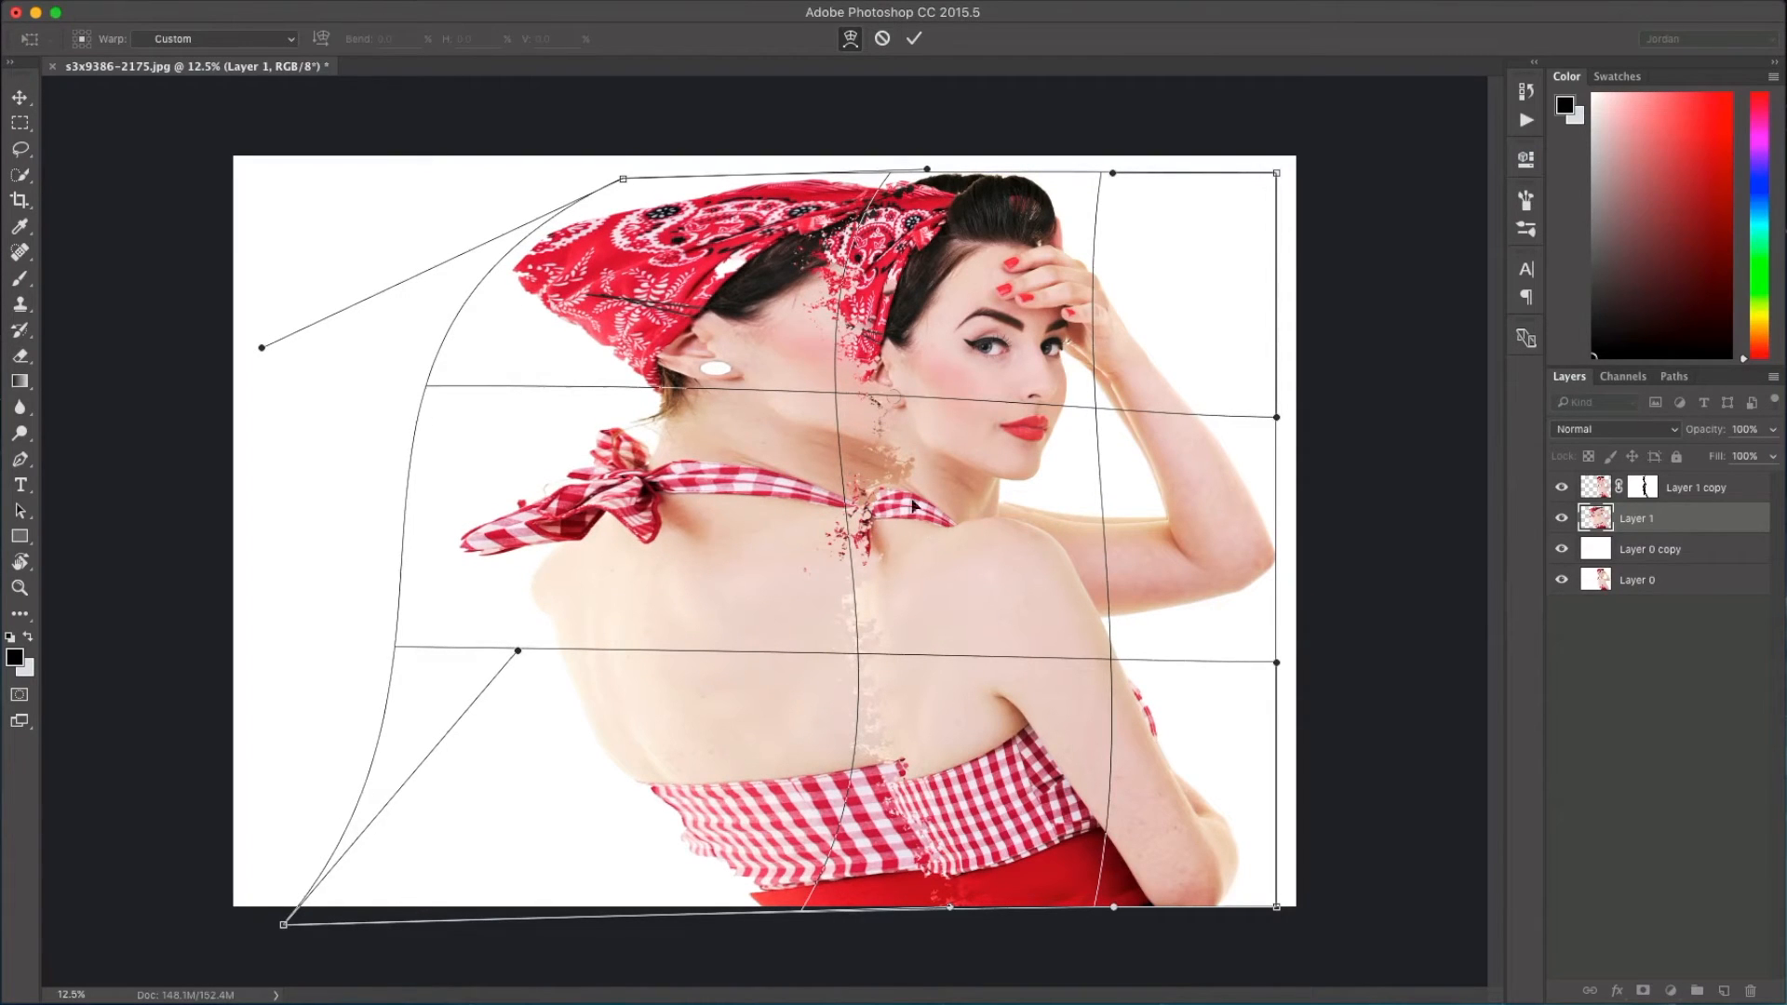
mouse_move(730, 873)
left_mouse_down()
mouse_move(715, 870)
mouse_move(744, 882)
left_mouse_up()
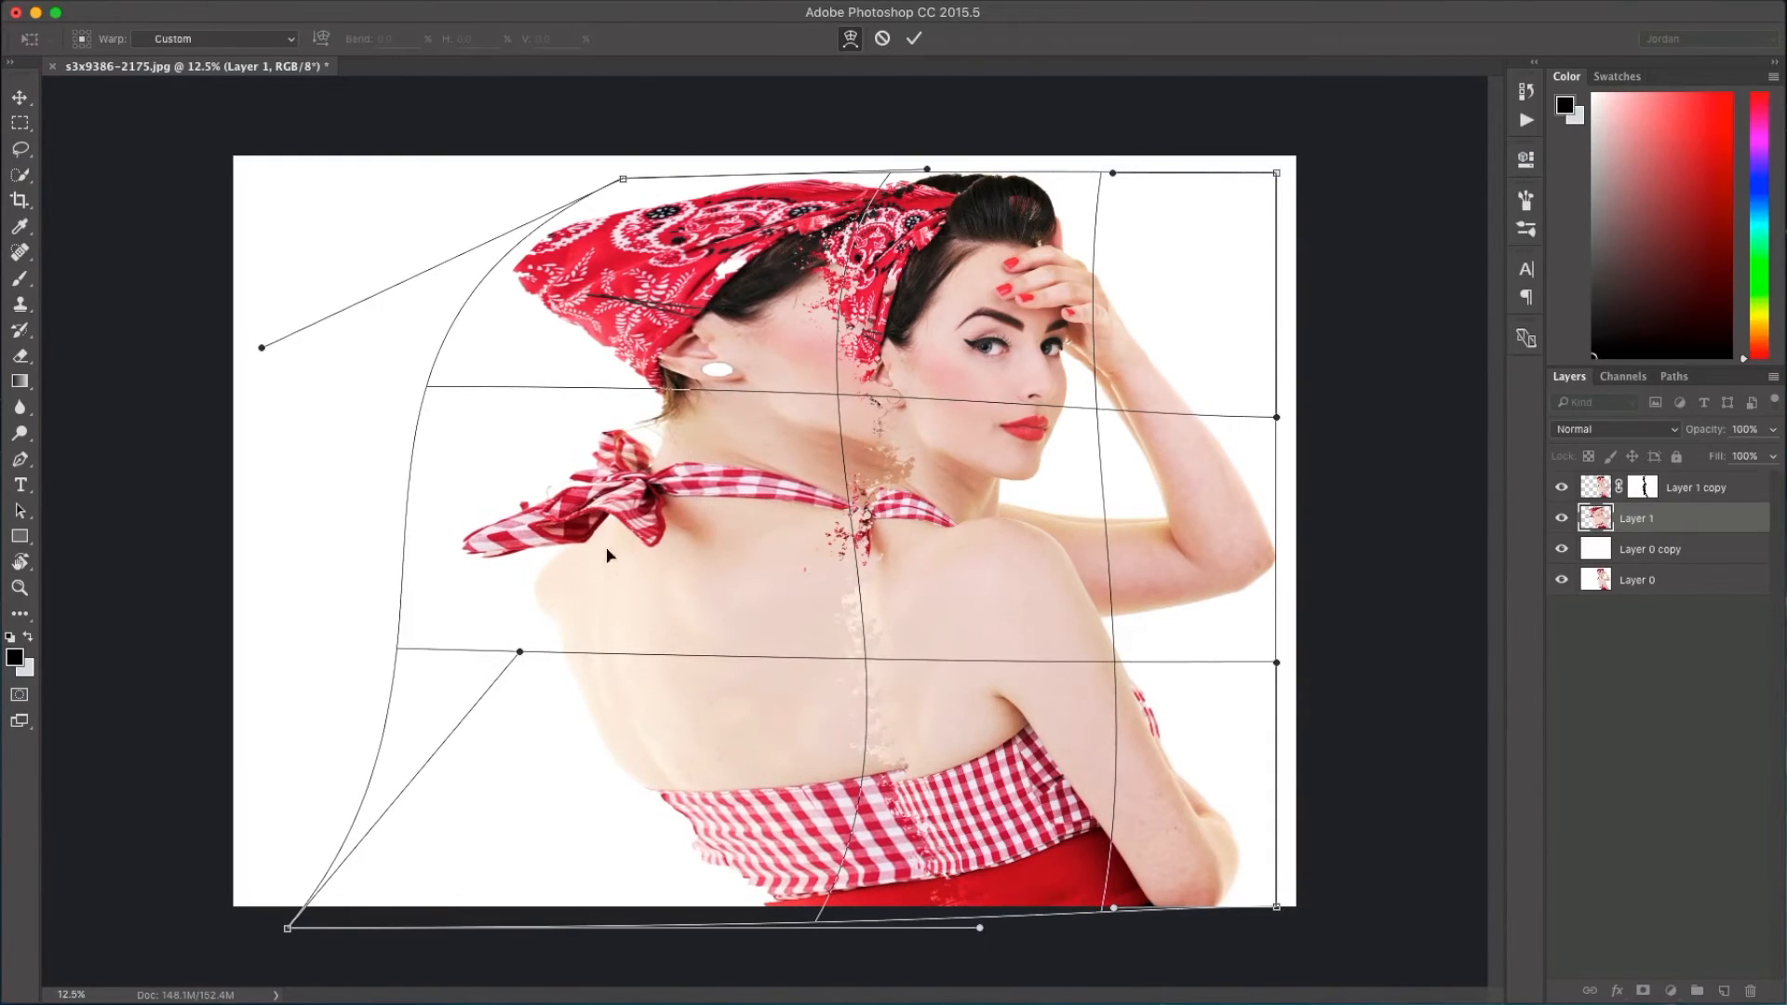
Stretch the bandana, scarf and shoulder farther left in the warp, apply it to Layer 1 and return to the Brush tool
left_click_drag(607, 548, 571, 549)
mouse_move(651, 380)
left_mouse_down()
mouse_move(669, 400)
mouse_move(669, 378)
left_mouse_up()
left_click_drag(555, 258, 553, 257)
left_click_drag(604, 478, 441, 480)
left_click_drag(940, 514, 1101, 526)
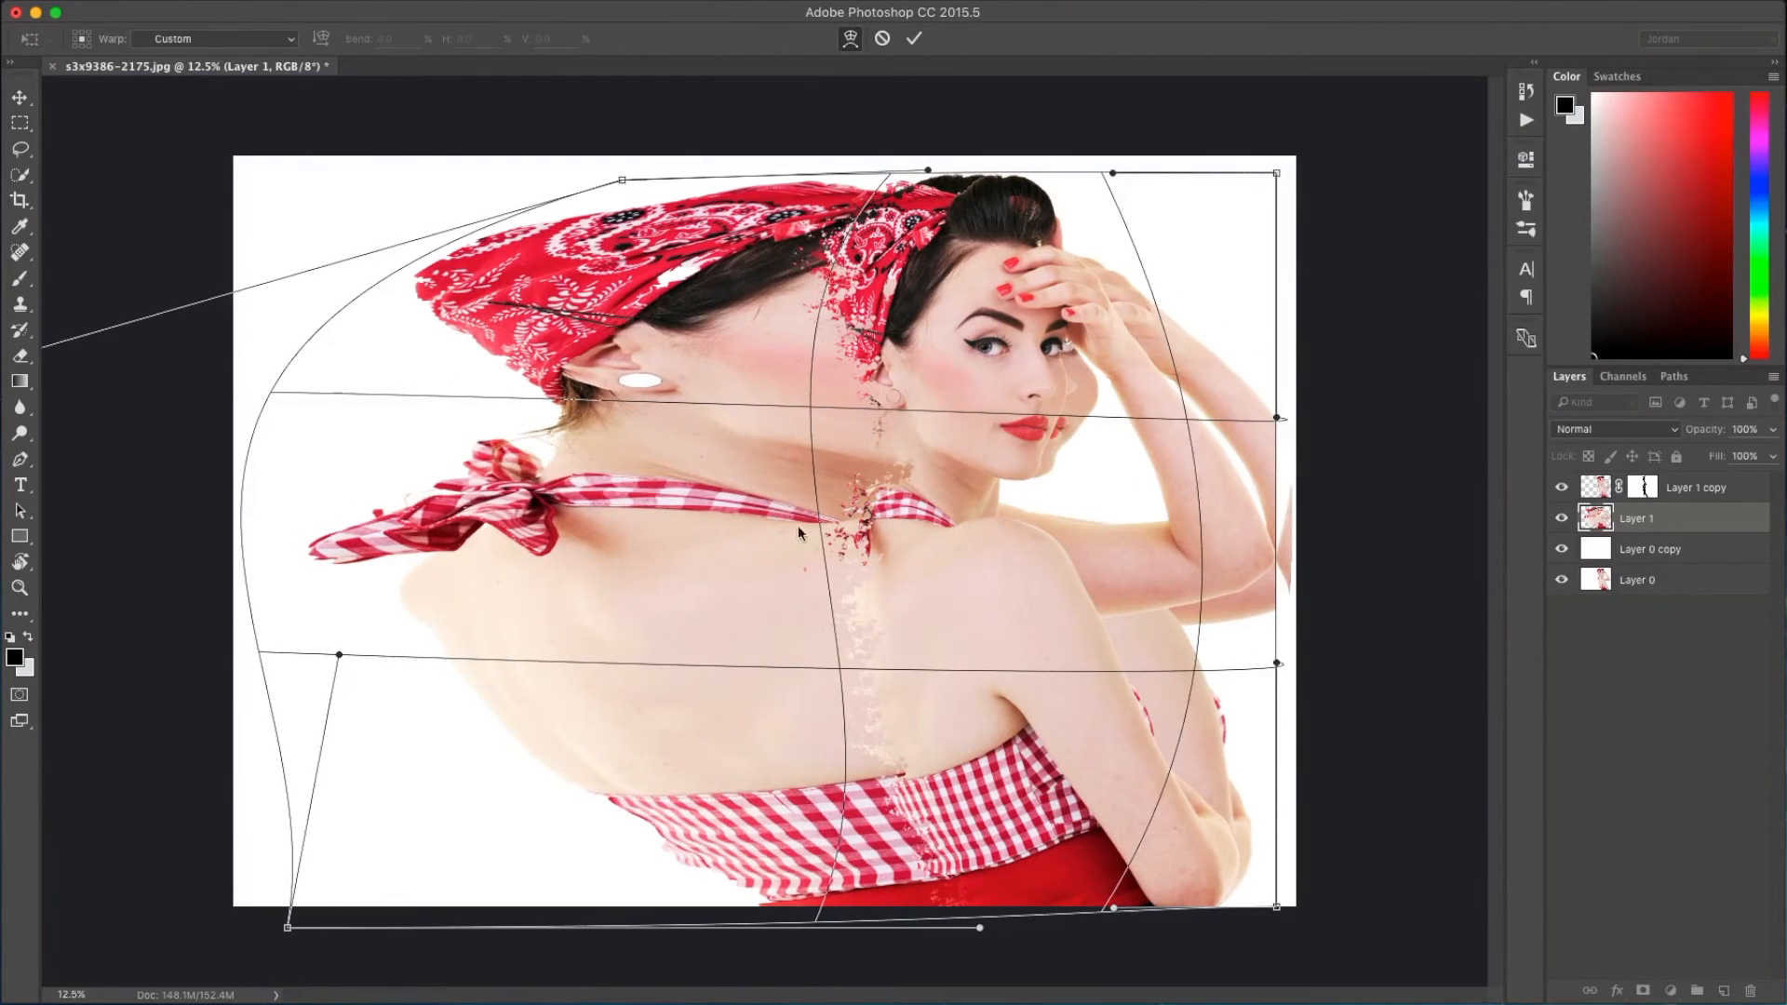
left_click_drag(507, 513, 554, 495)
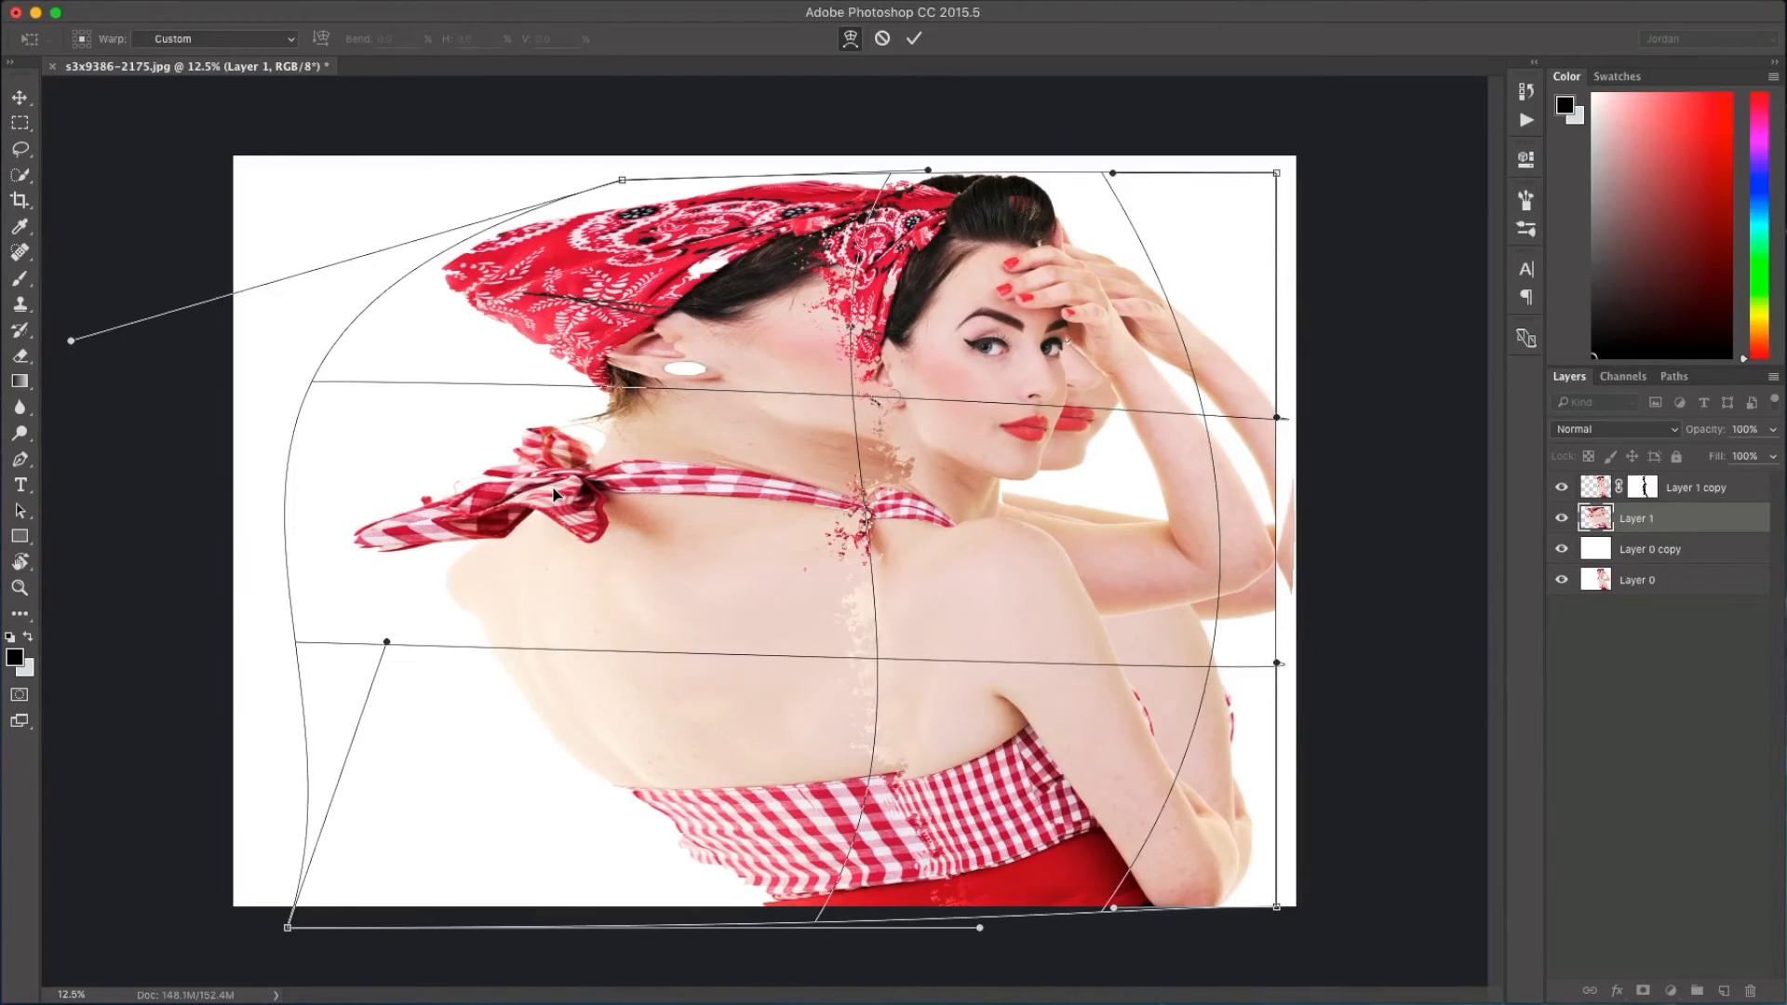
key("Return")
key("b")
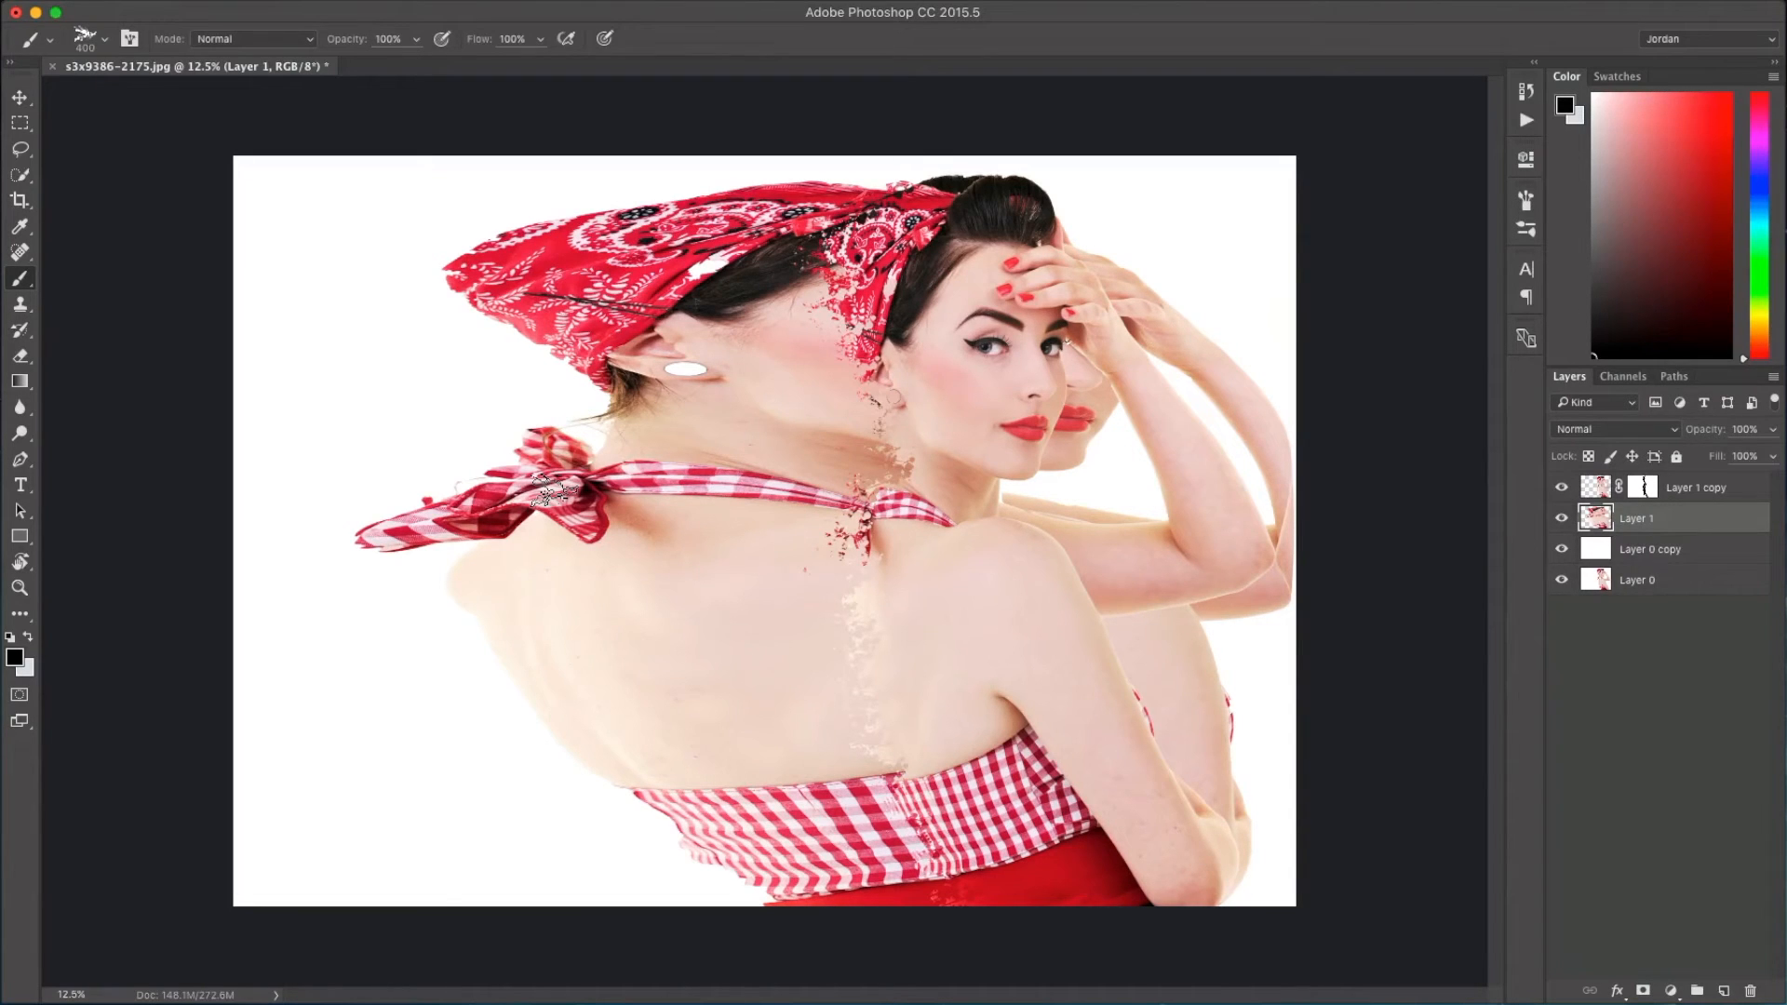
Hide Layer 1 behind a black mask and reveal a first splatter beside the neck in white with a 2000 px brush
left_click(1643, 992, "alt")
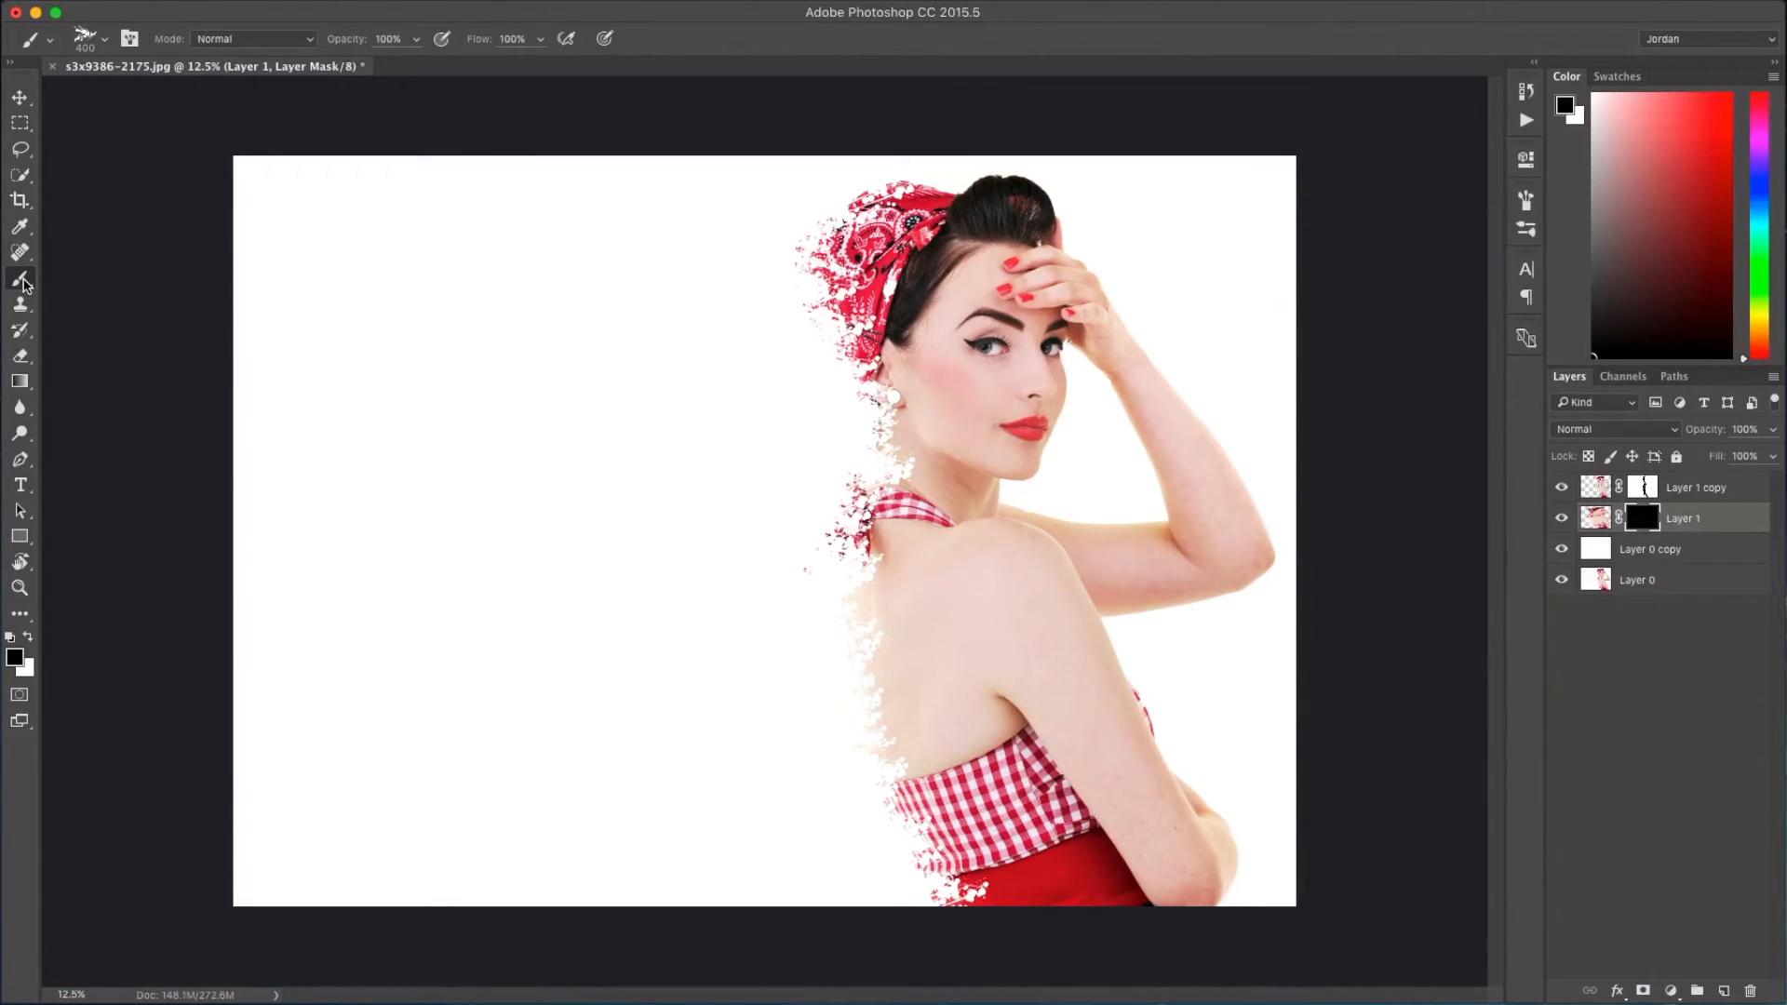
key("x")
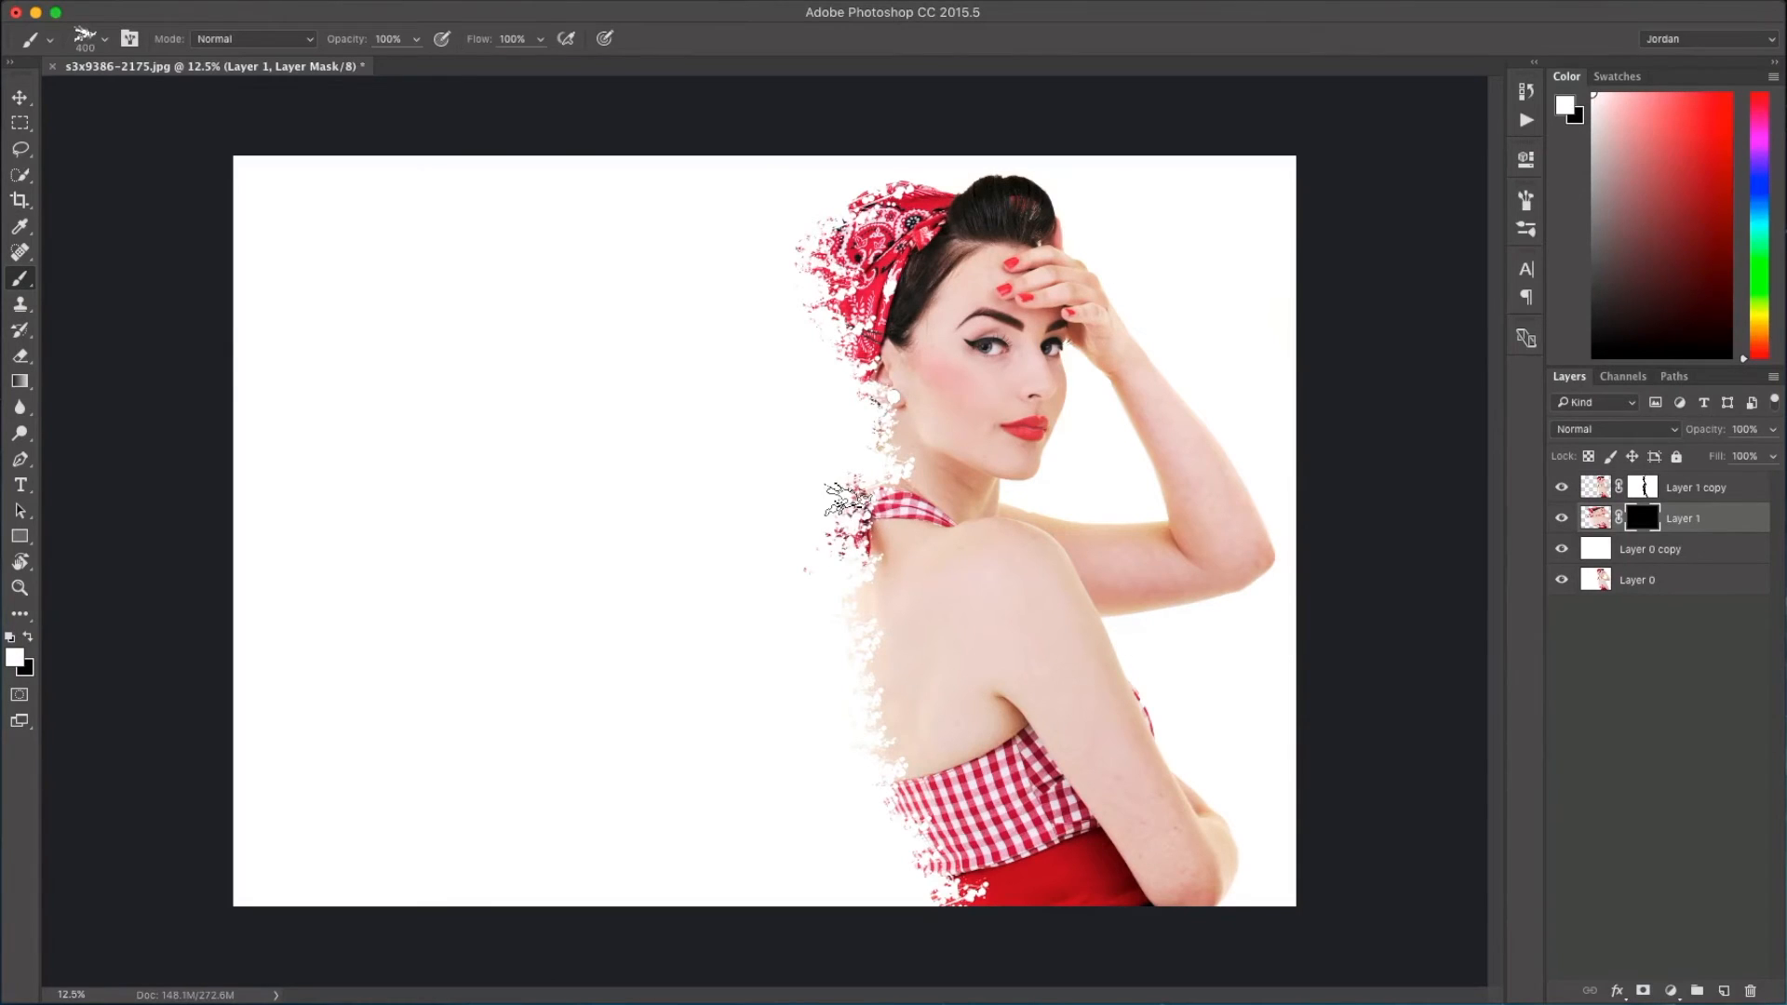
key("bracketright")
key("bracketright")
key("bracketright")
key("bracketright")
key("bracketright")
key("bracketright")
key("bracketright")
key("bracketright")
key("bracketright")
key("bracketright")
key("bracketright")
key("bracketright")
key("bracketright")
key("bracketright")
key("bracketright")
key("bracketright")
left_click(749, 423)
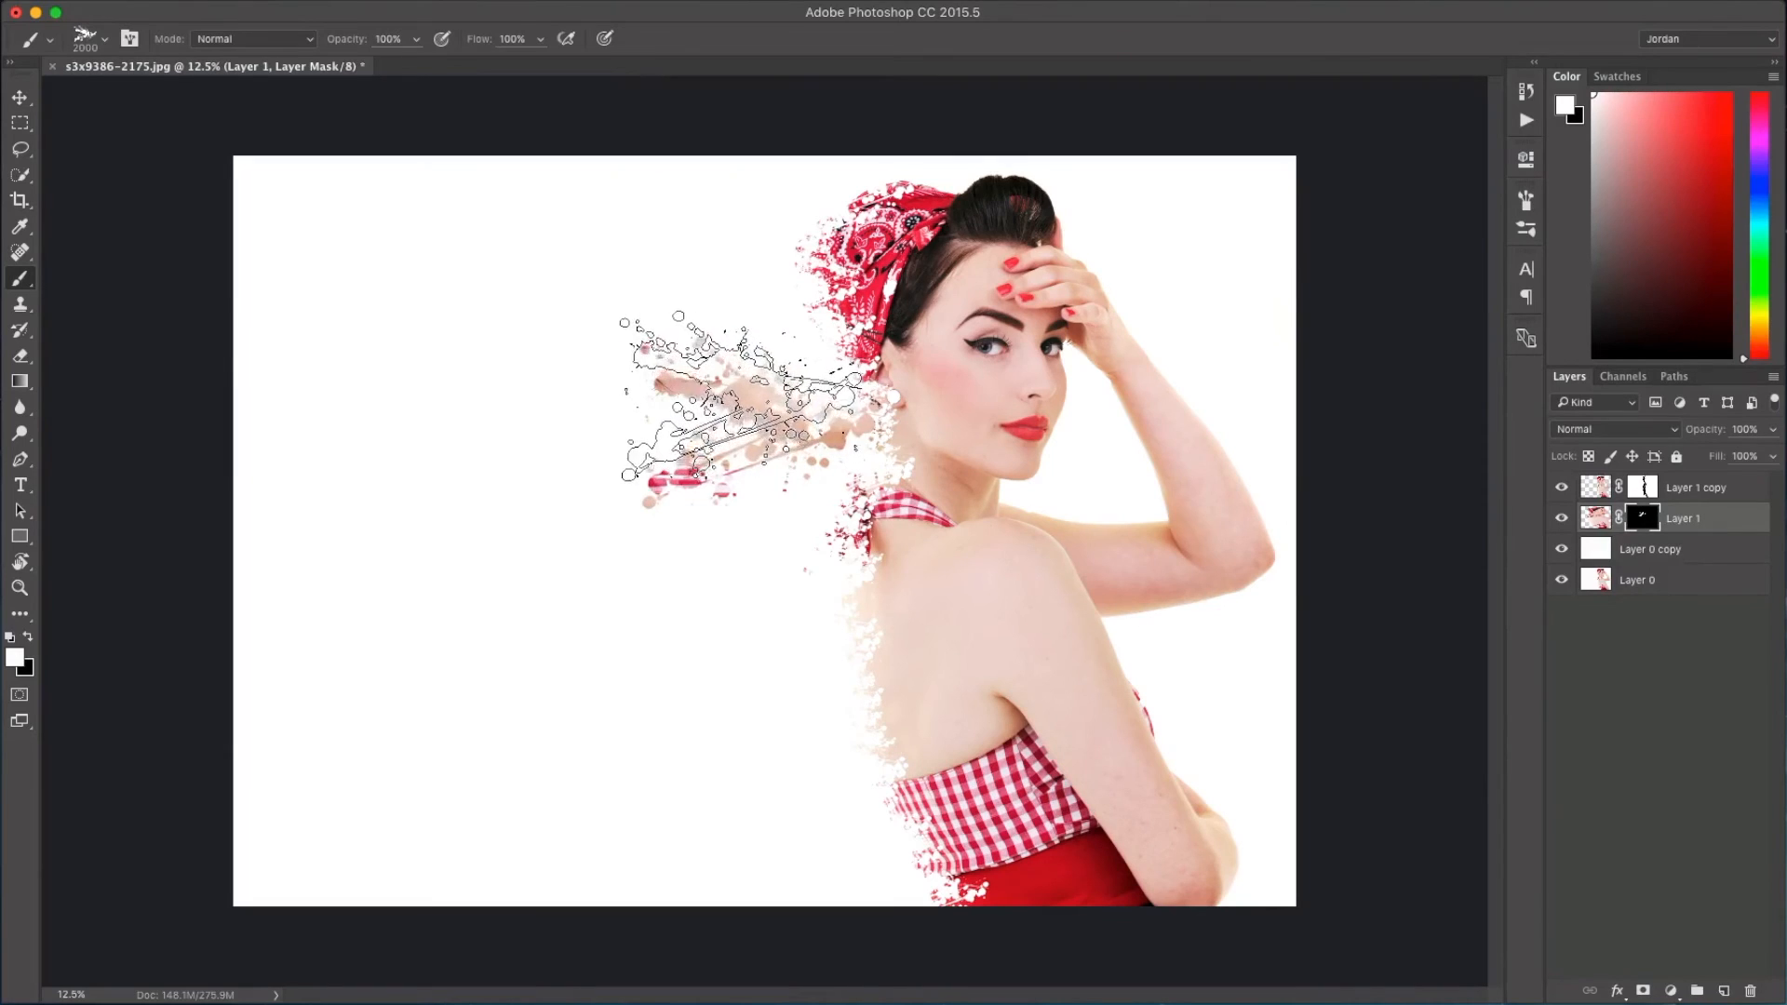
Shrink the splatter brush and reveal a smaller burst at the outer end of the neck splatter
key("bracketleft")
key("bracketleft")
key("bracketleft")
key("bracketleft")
key("bracketleft")
key("bracketleft")
key("bracketleft")
key("bracketleft")
key("bracketleft")
key("bracketleft")
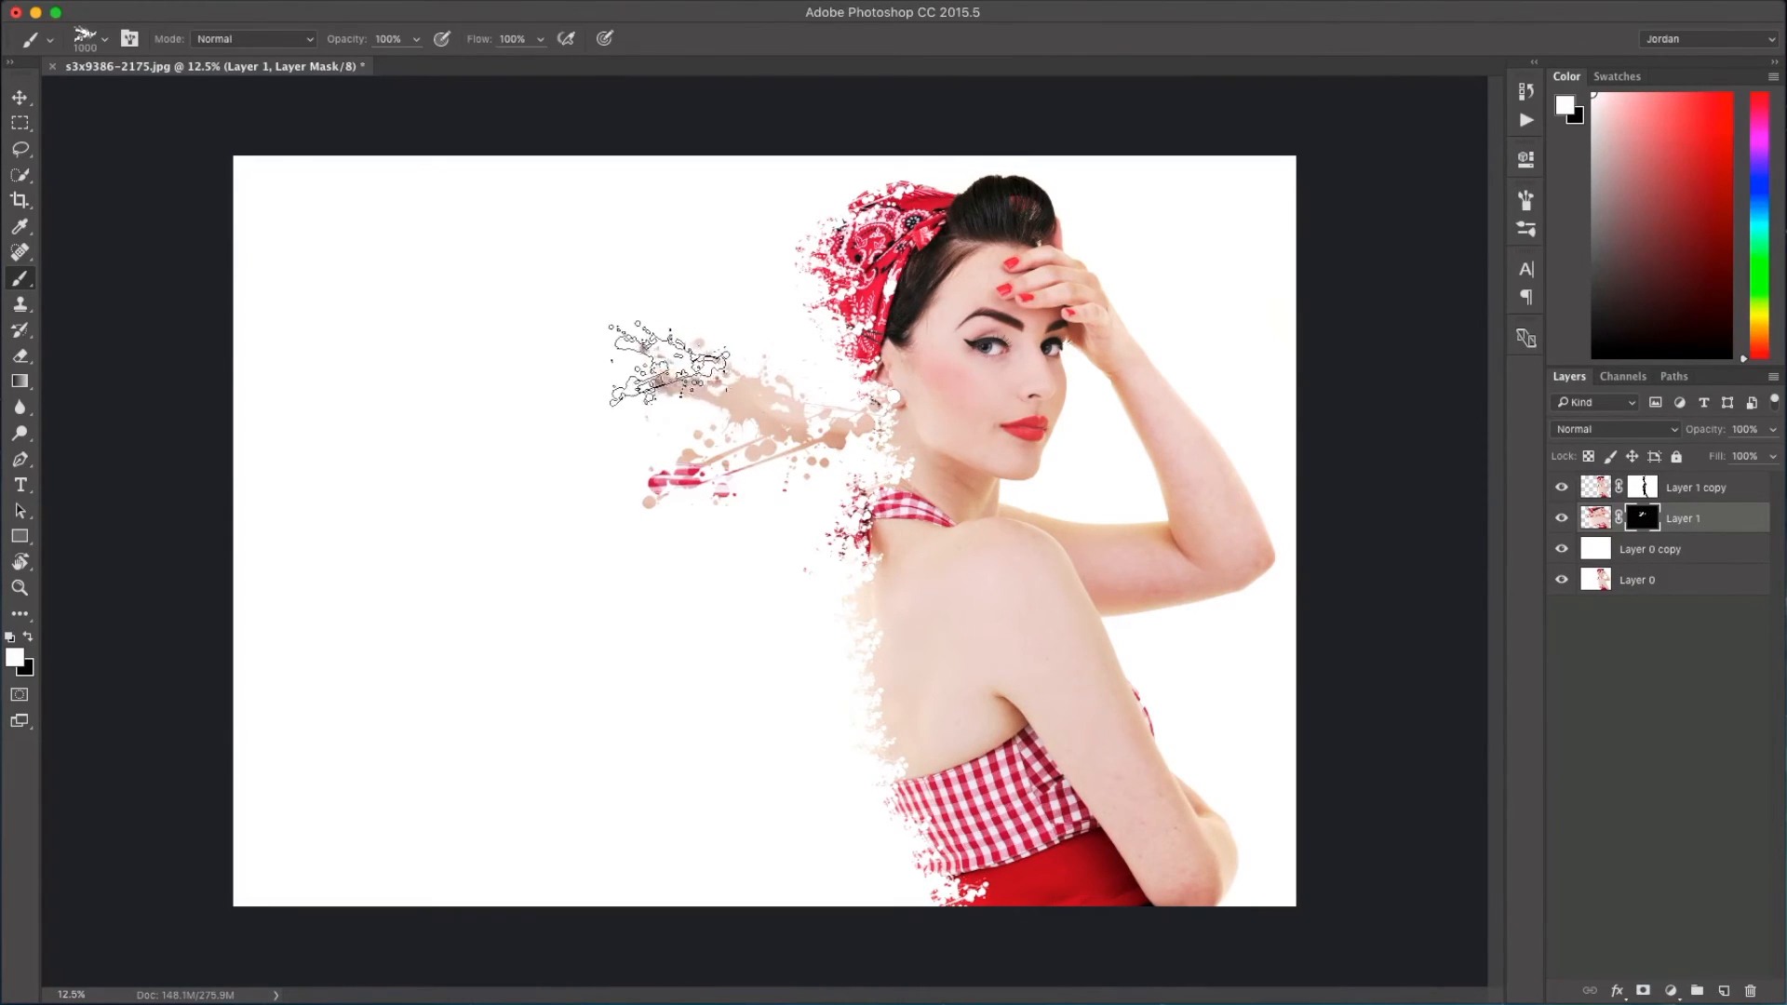
key("bracketleft")
key("bracketleft")
key("bracketleft")
key("bracketleft")
key("bracketleft")
key("bracketleft")
key("bracketleft")
key("bracketright")
key("bracketright")
key("bracketright")
left_click(656, 425)
key("bracketright")
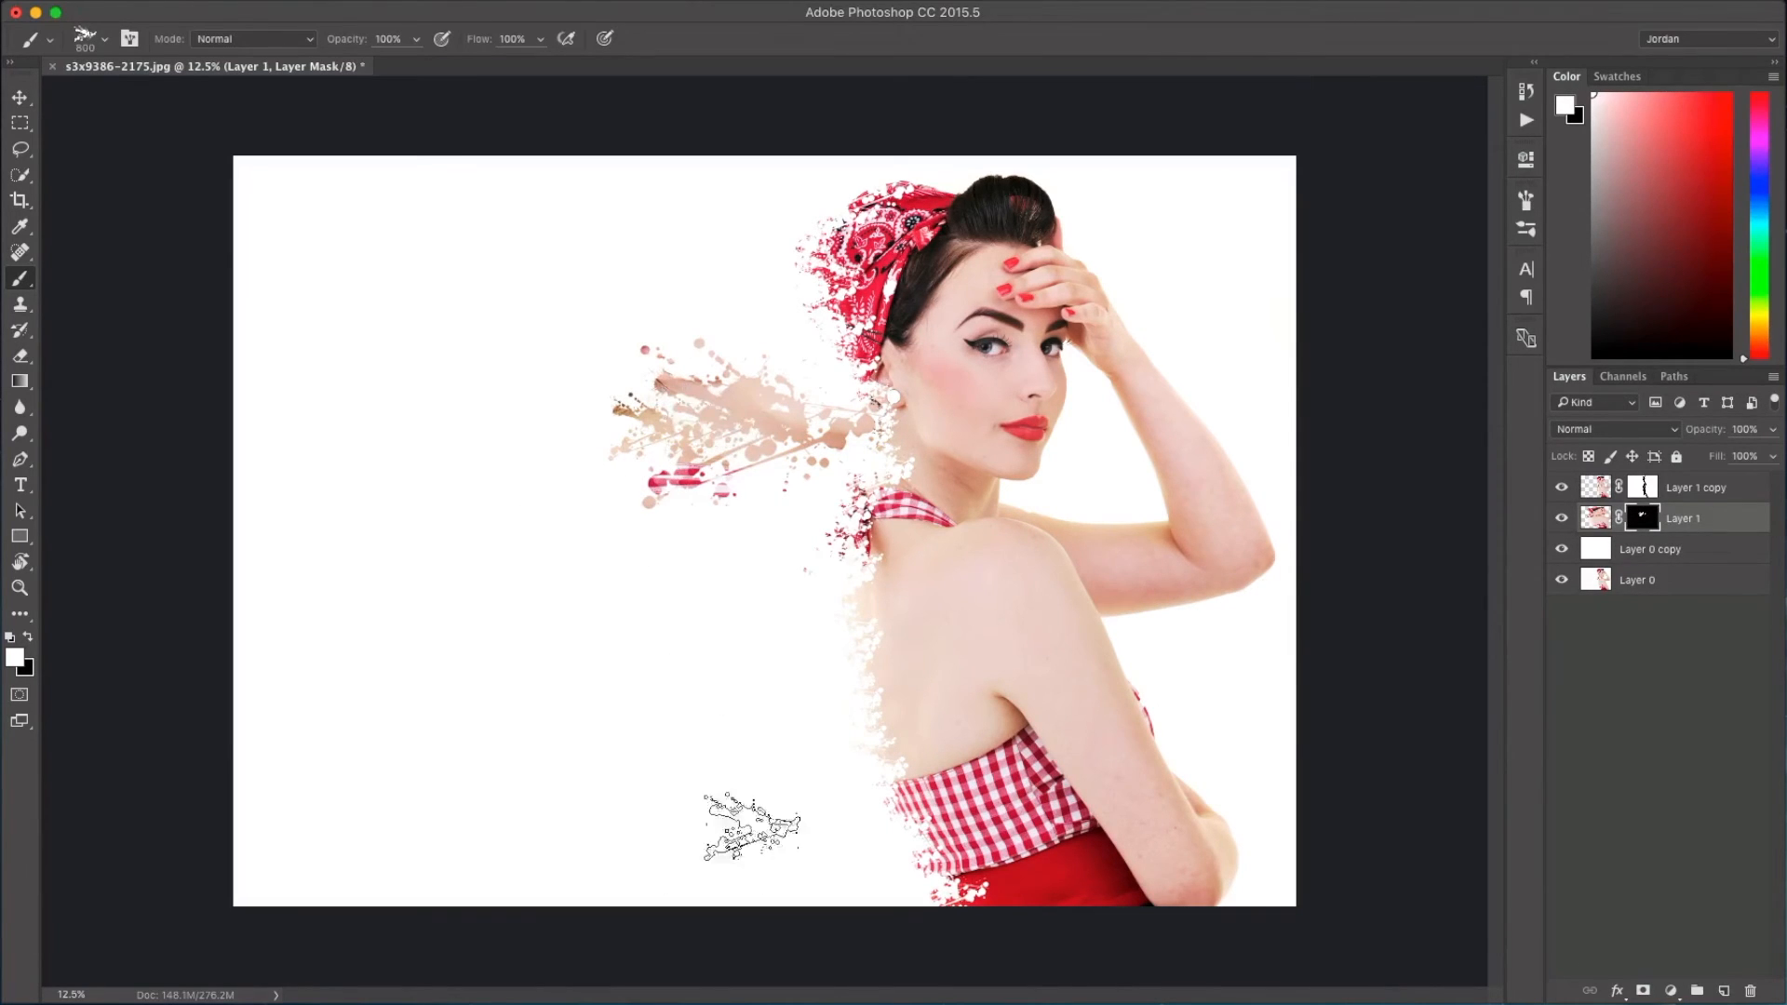
Reveal small splatters on Layer 1's mask from the nape down along the back to the dress edge
left_click(884, 444)
key("bracketleft")
left_click(833, 484)
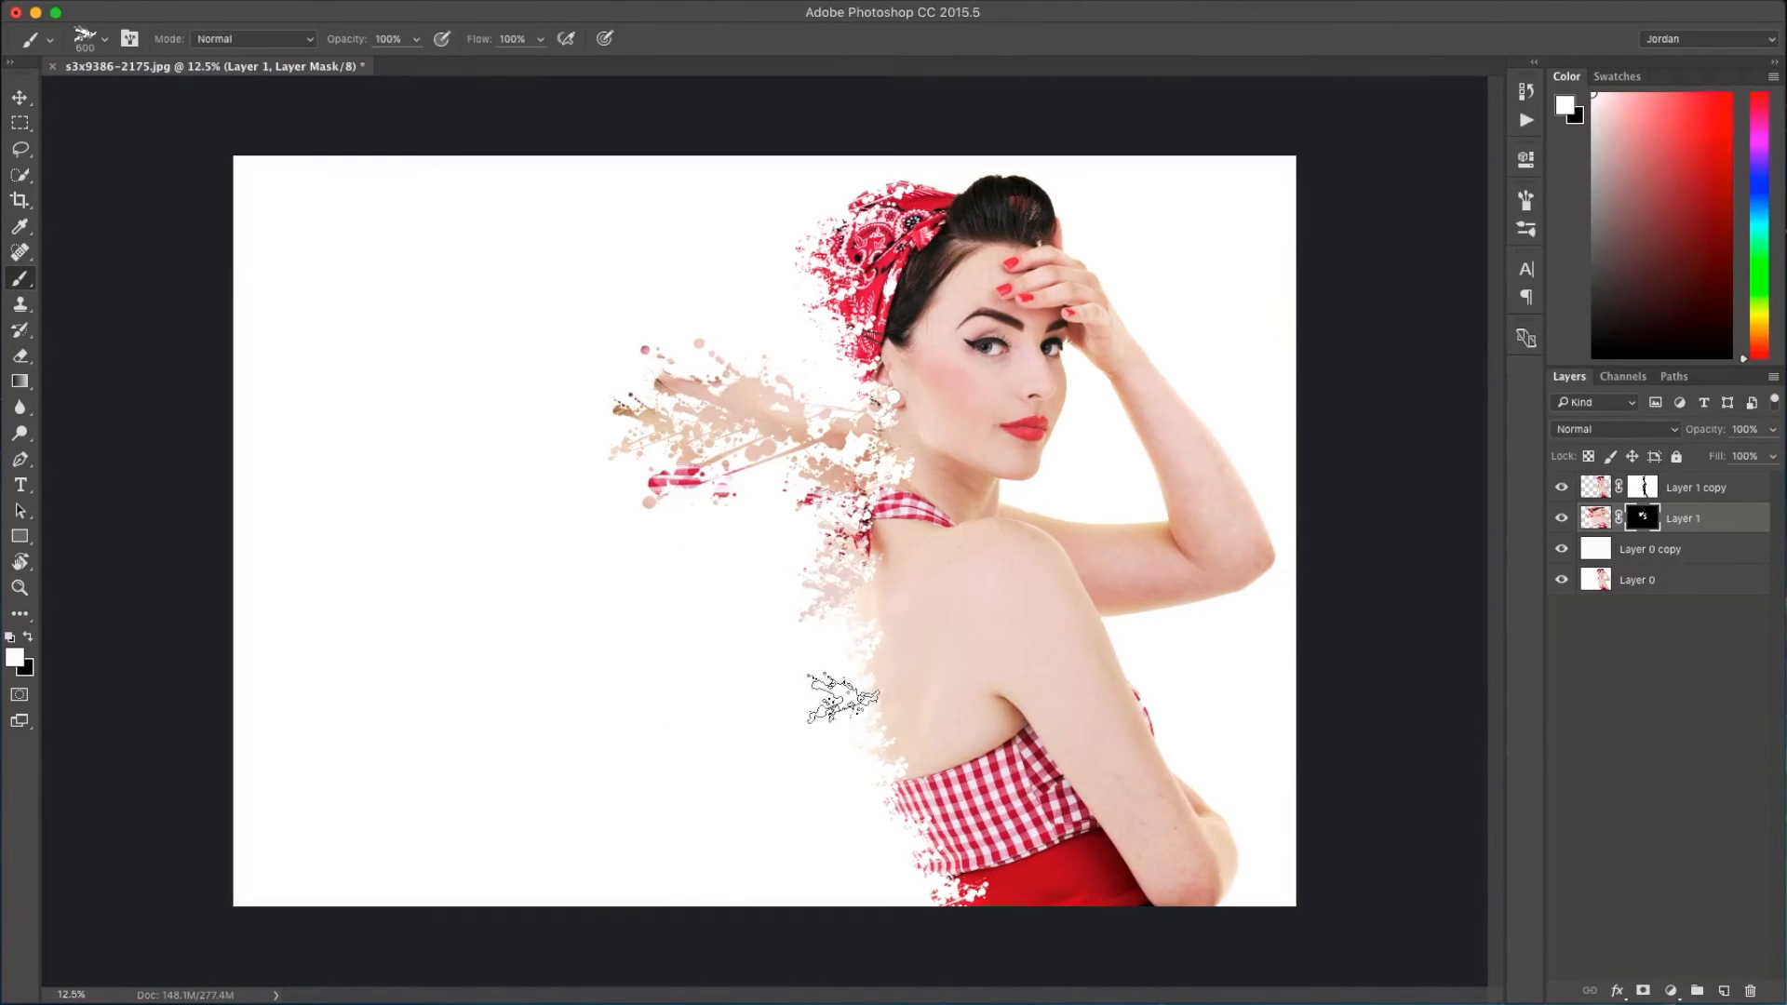
left_click(843, 614)
left_click(867, 663)
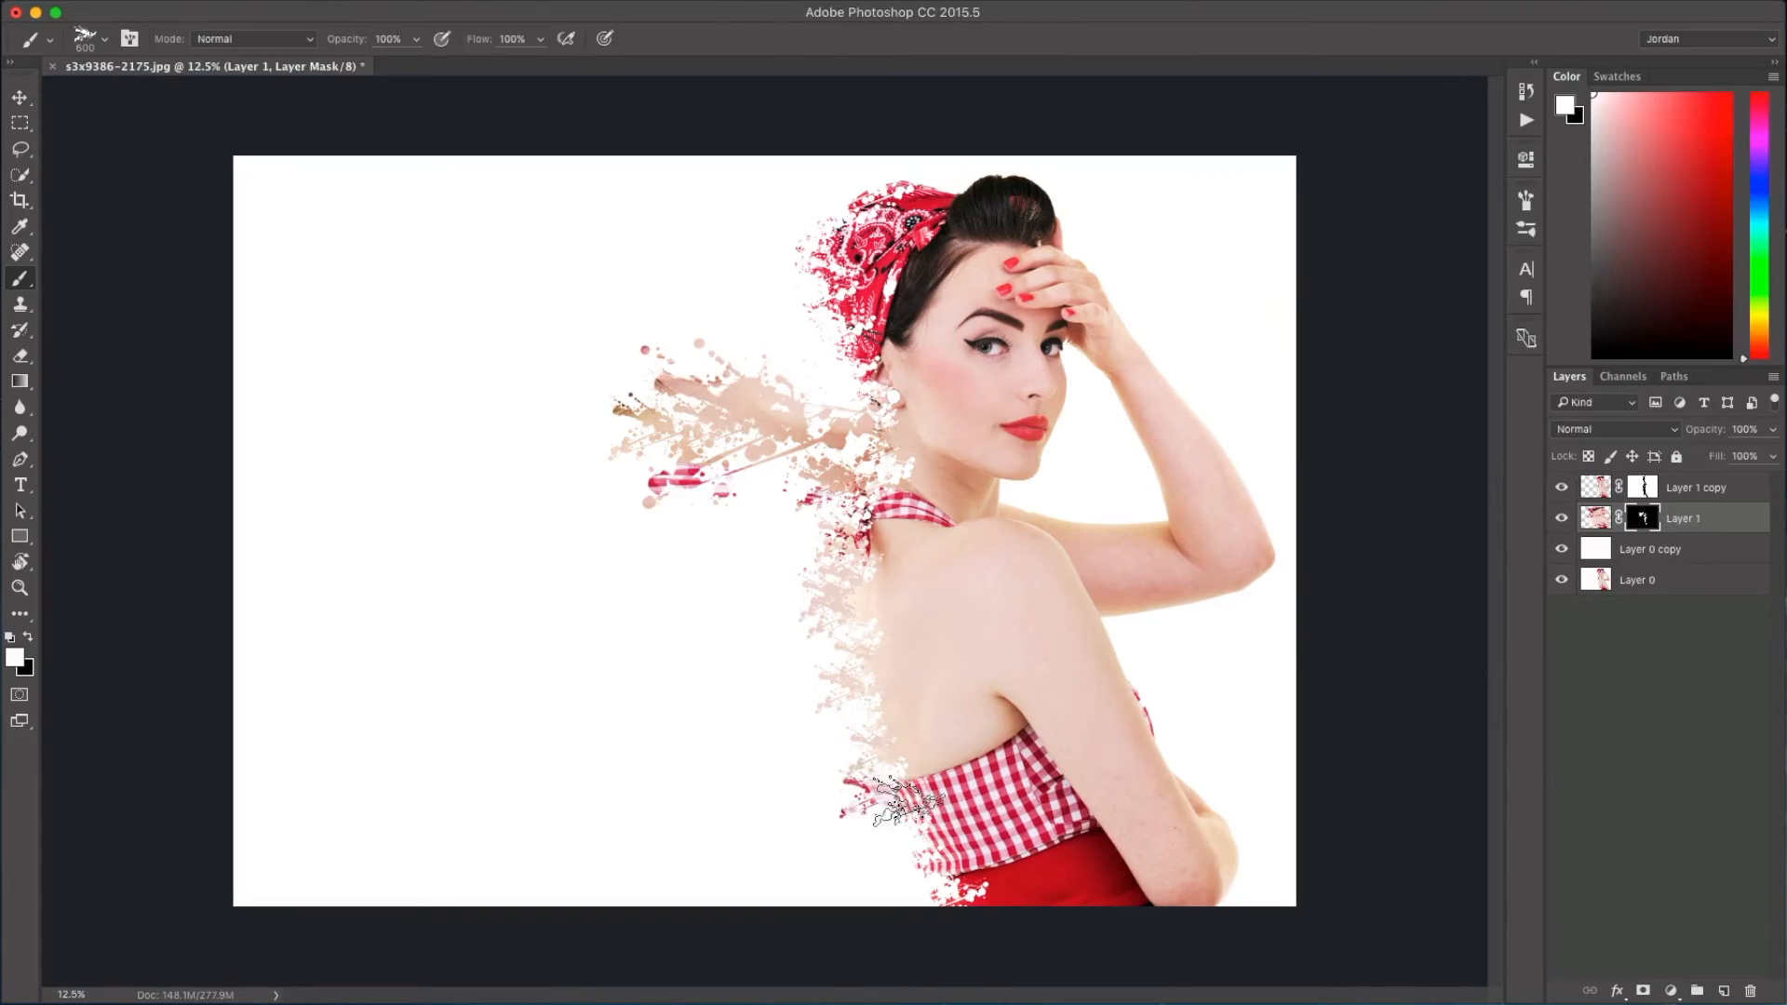
left_click(843, 863)
Enlarge the brush to 1400 px and reveal wider splatters flying off the lower back and checked dress
key("bracketright")
key("bracketright")
key("bracketright")
key("bracketright")
key("bracketright")
key("bracketright")
key("bracketright")
key("bracketright")
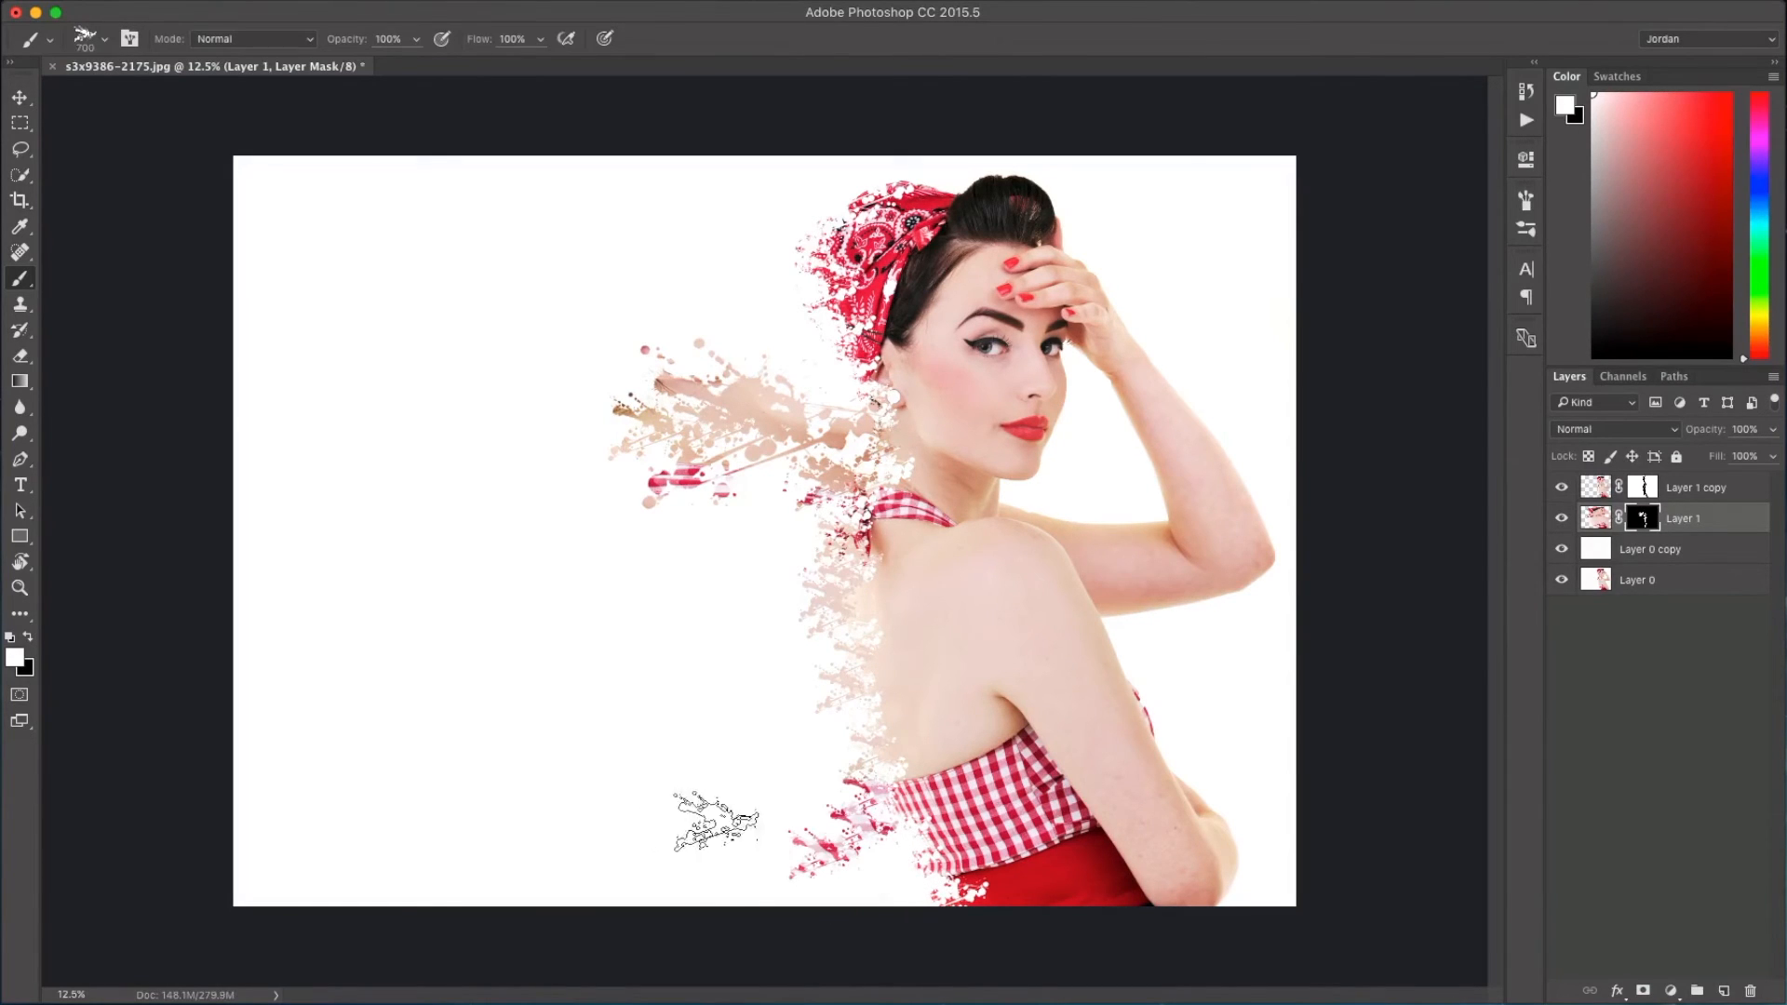
left_click(785, 763)
key("bracketleft")
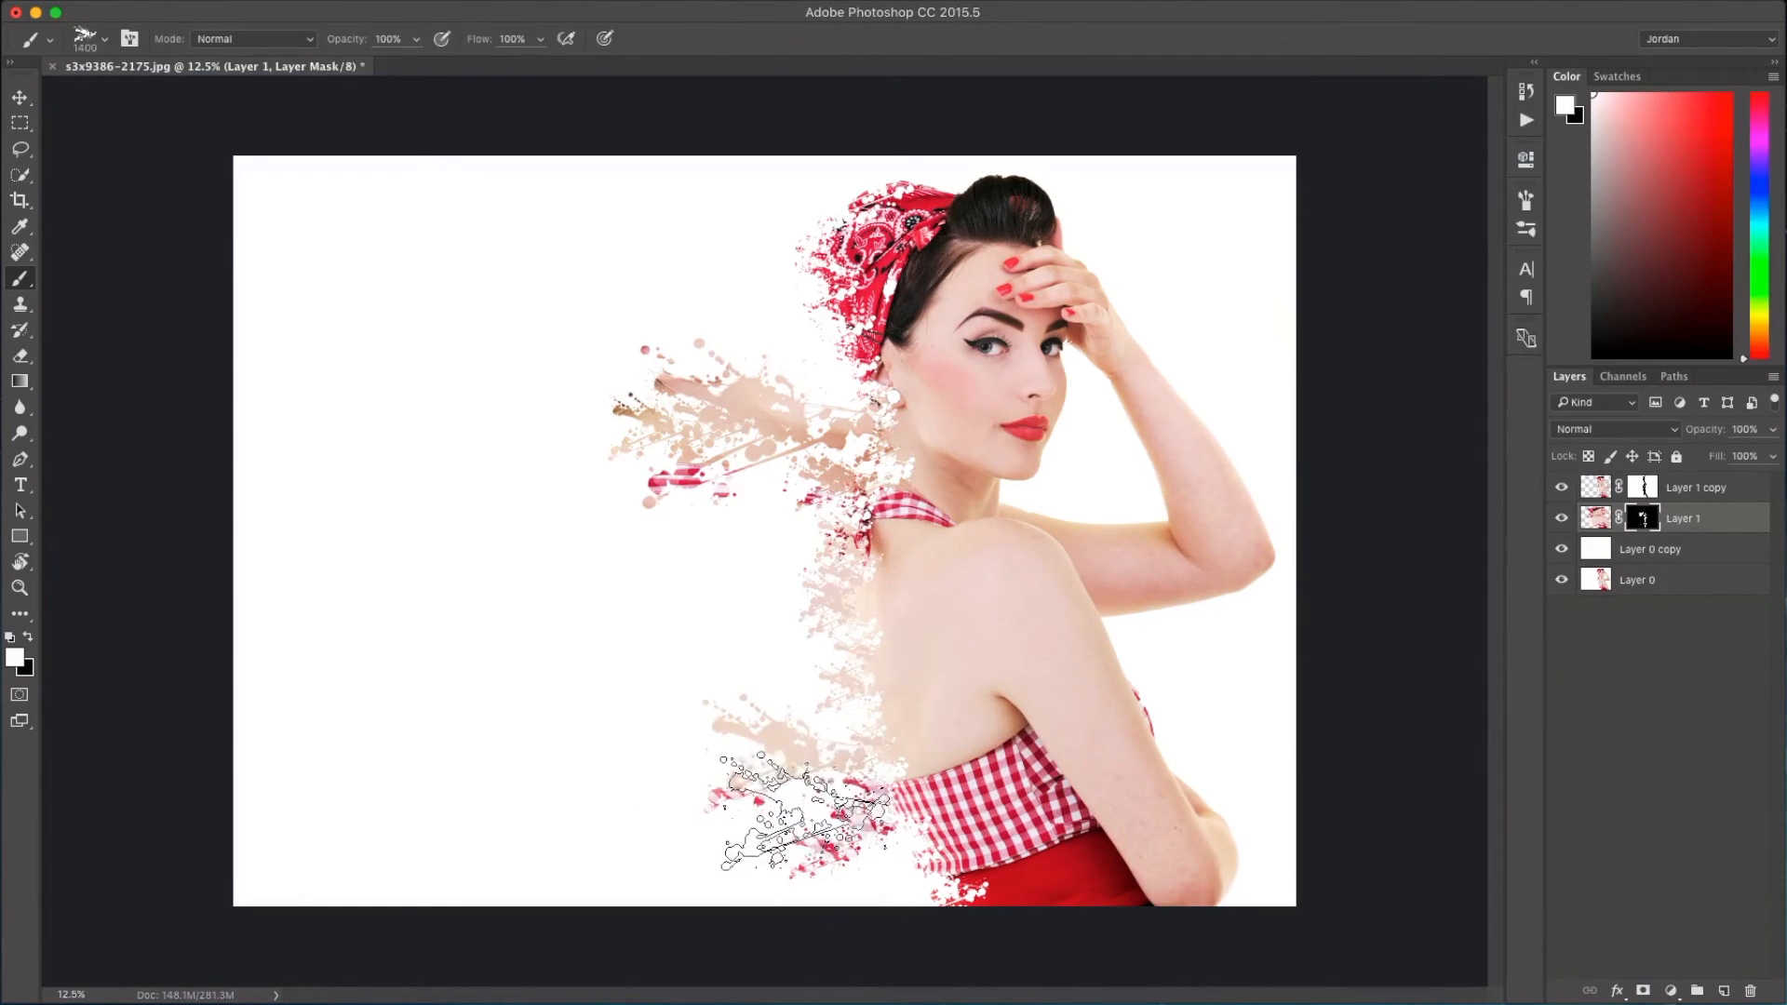
left_click(805, 809)
Vary the brush size up to 1100 px and reveal more splatters off the mid back, upper back and red skirt
key("bracketleft")
key("bracketleft")
key("bracketleft")
key("bracketleft")
key("bracketleft")
key("bracketleft")
key("bracketleft")
key("bracketleft")
key("bracketleft")
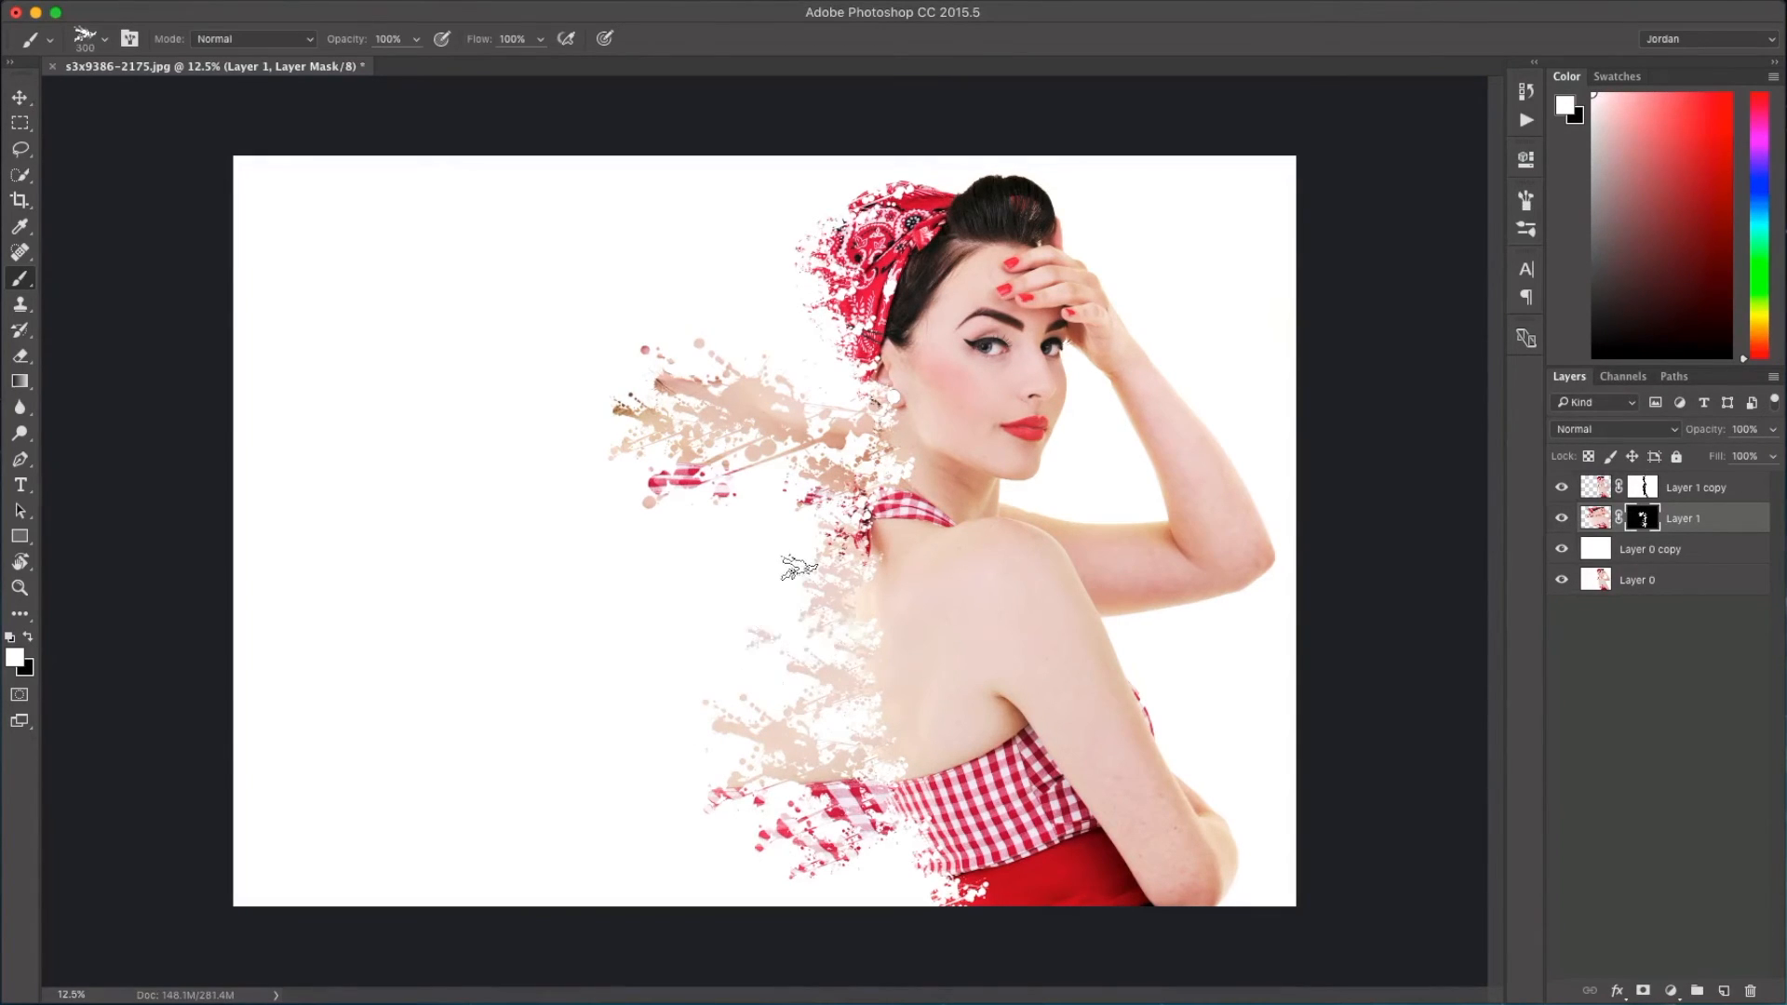
key("bracketright")
key("bracketright")
key("bracketright")
key("bracketright")
key("bracketright")
key("bracketright")
key("bracketright")
key("bracketright")
key("bracketright")
left_click(765, 539)
left_click(905, 898)
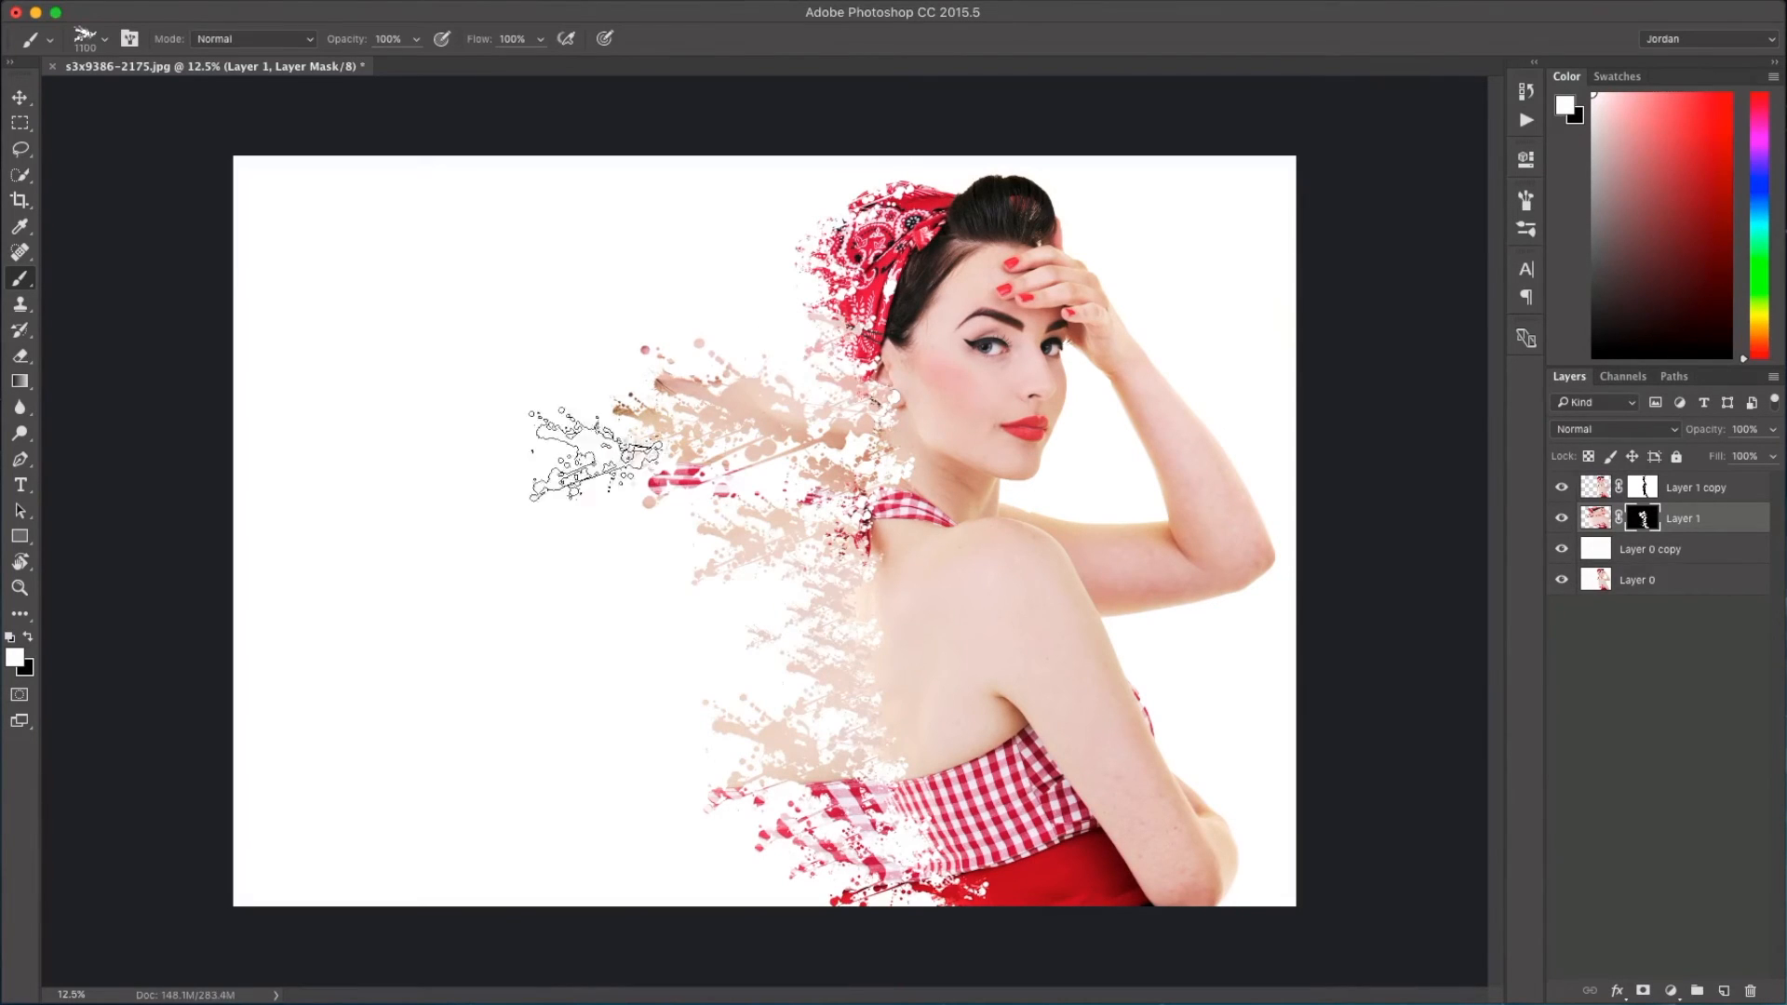
Extend the dispersion outward by revealing large splatters of the stretched bandana, hair, scarf knot and shoulder
left_click(597, 454)
left_click(605, 307)
left_click(710, 287)
left_click(549, 484)
left_click(623, 582)
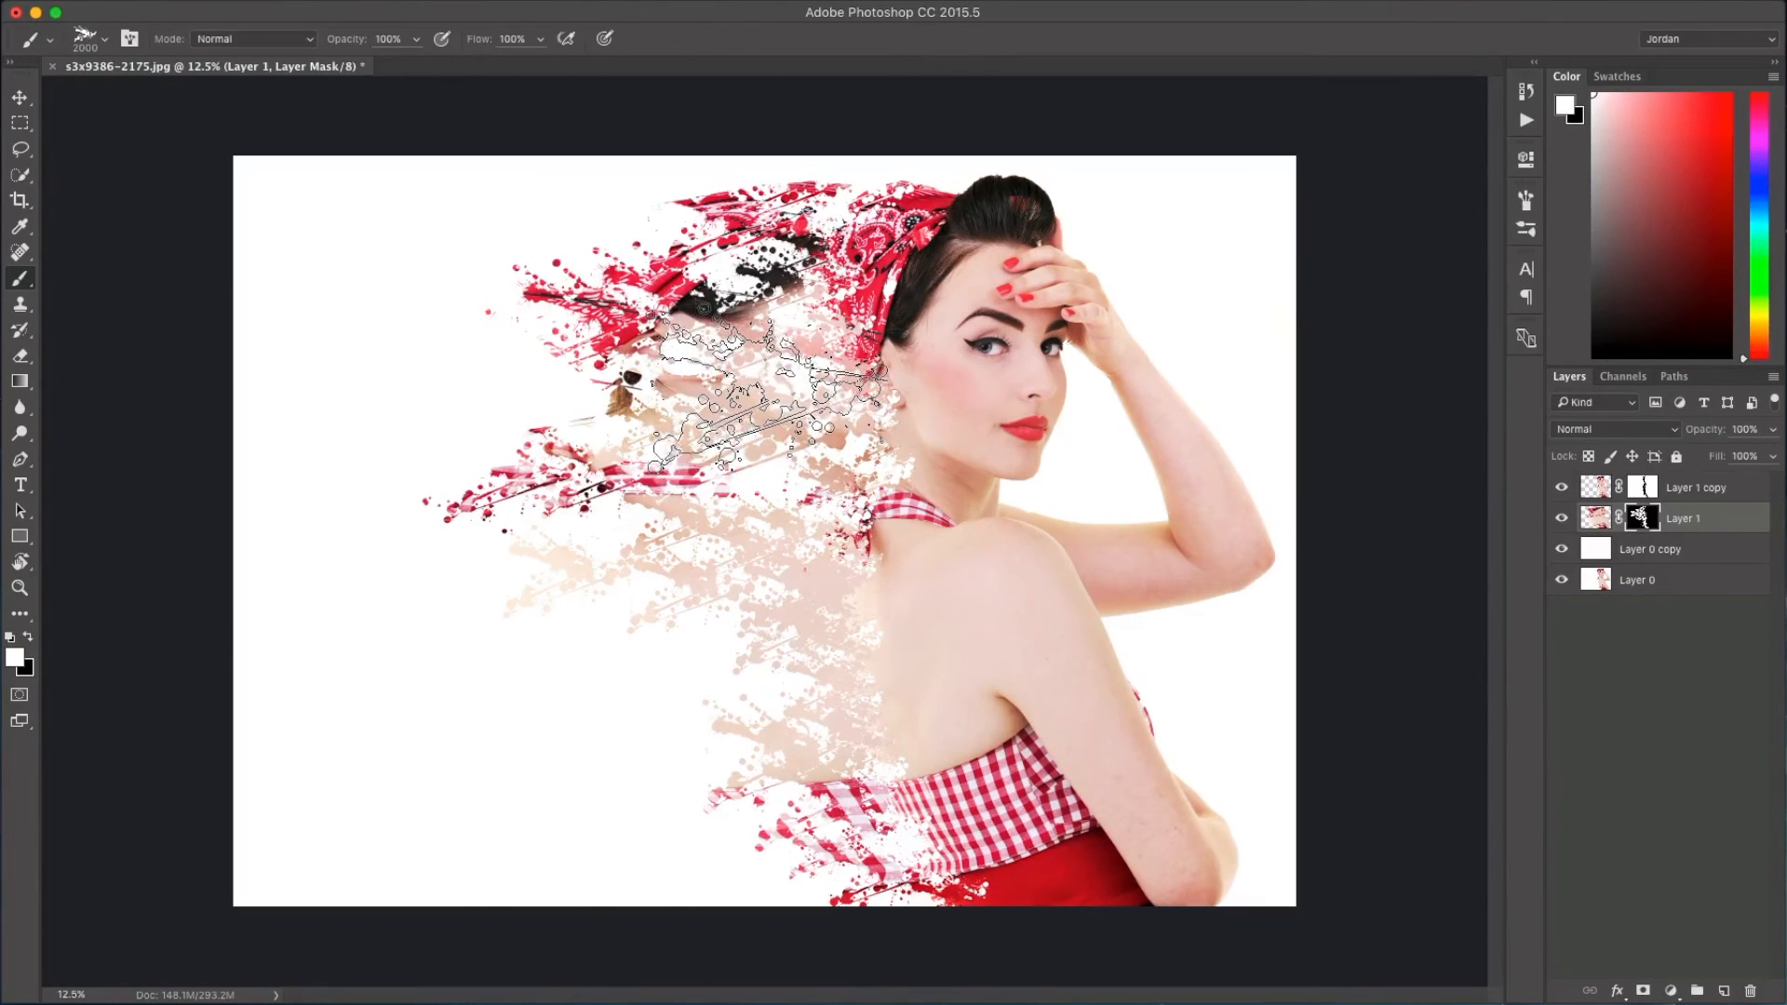
Break up the dense areas of hair, neck and scarf dispersion with black splatter strokes at smaller brush sizes
key("bracketleft")
key("bracketleft")
key("bracketleft")
key("bracketleft")
key("bracketleft")
key("bracketleft")
key("bracketleft")
key("bracketleft")
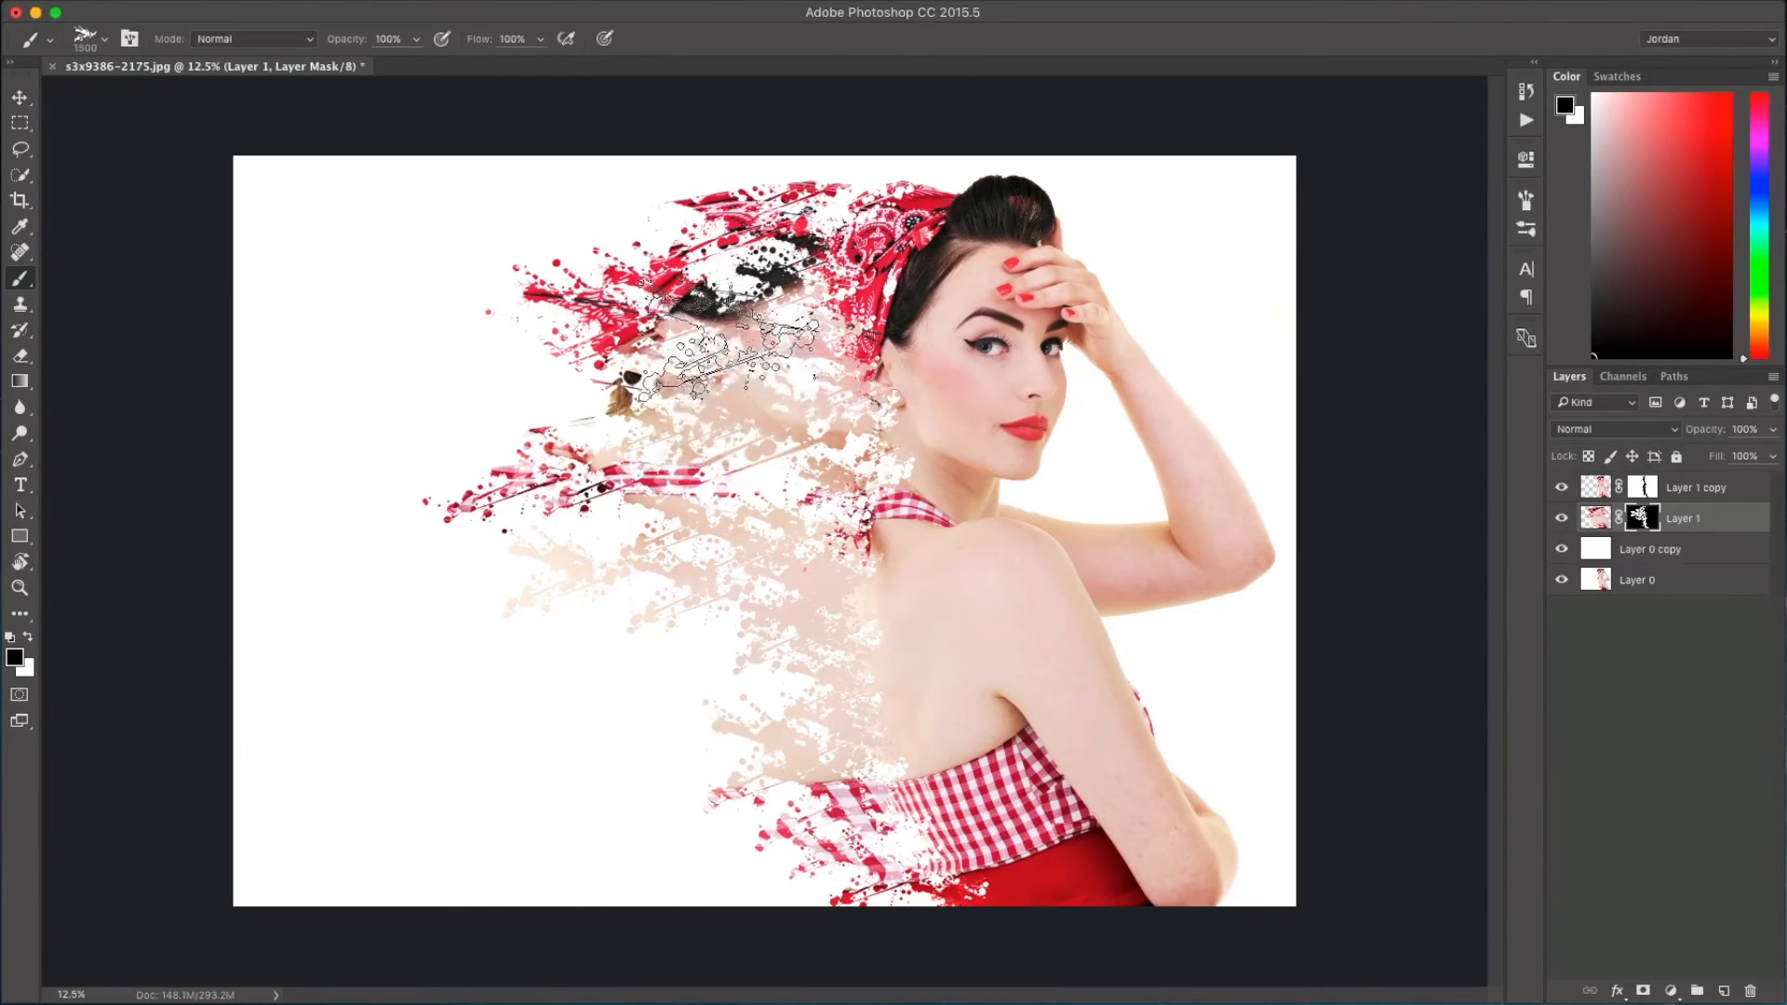
mouse_move(703, 317)
left_mouse_down()
mouse_move(698, 368)
mouse_move(824, 432)
mouse_move(819, 316)
mouse_move(761, 458)
mouse_move(737, 391)
mouse_move(787, 451)
mouse_move(822, 447)
mouse_move(789, 540)
mouse_move(822, 477)
mouse_move(595, 568)
left_mouse_up()
key("bracketleft")
key("bracketleft")
key("bracketleft")
key("bracketleft")
key("bracketleft")
key("bracketleft")
key("bracketleft")
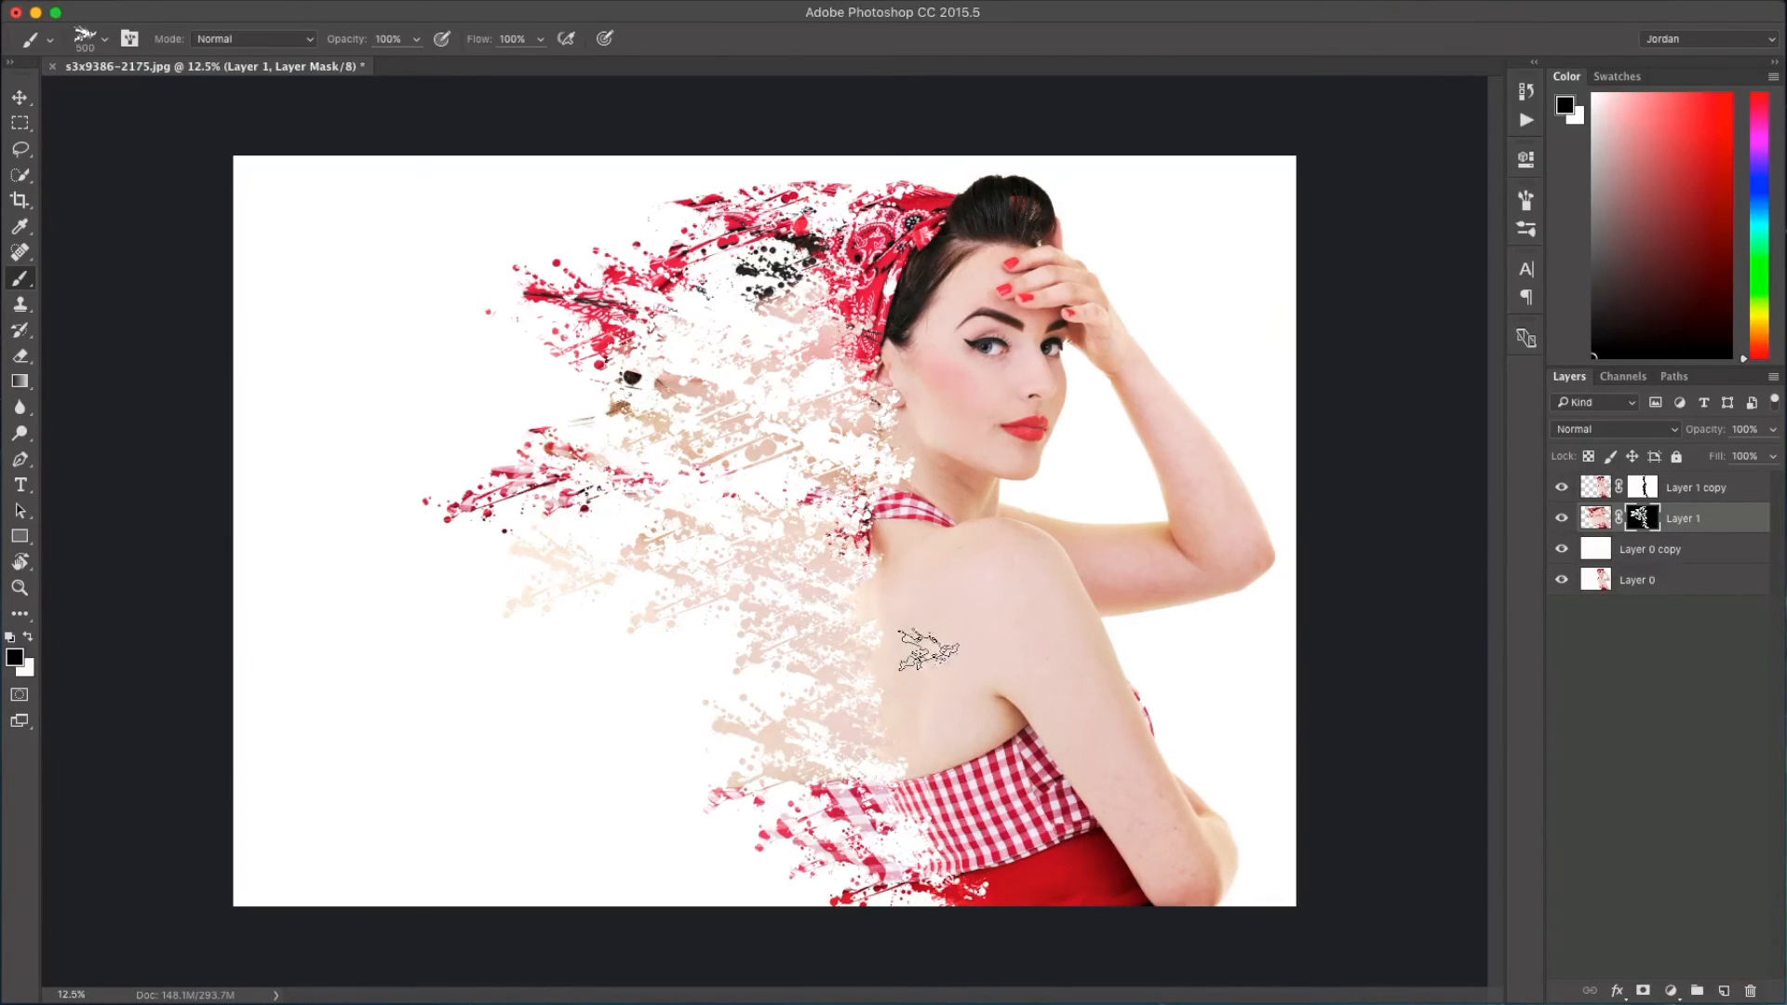
Unlink Layer 1's image from its mask, try narrowing the image with Free Transform, and return to the Brush tool
left_click(1595, 520)
key("ctrl+t")
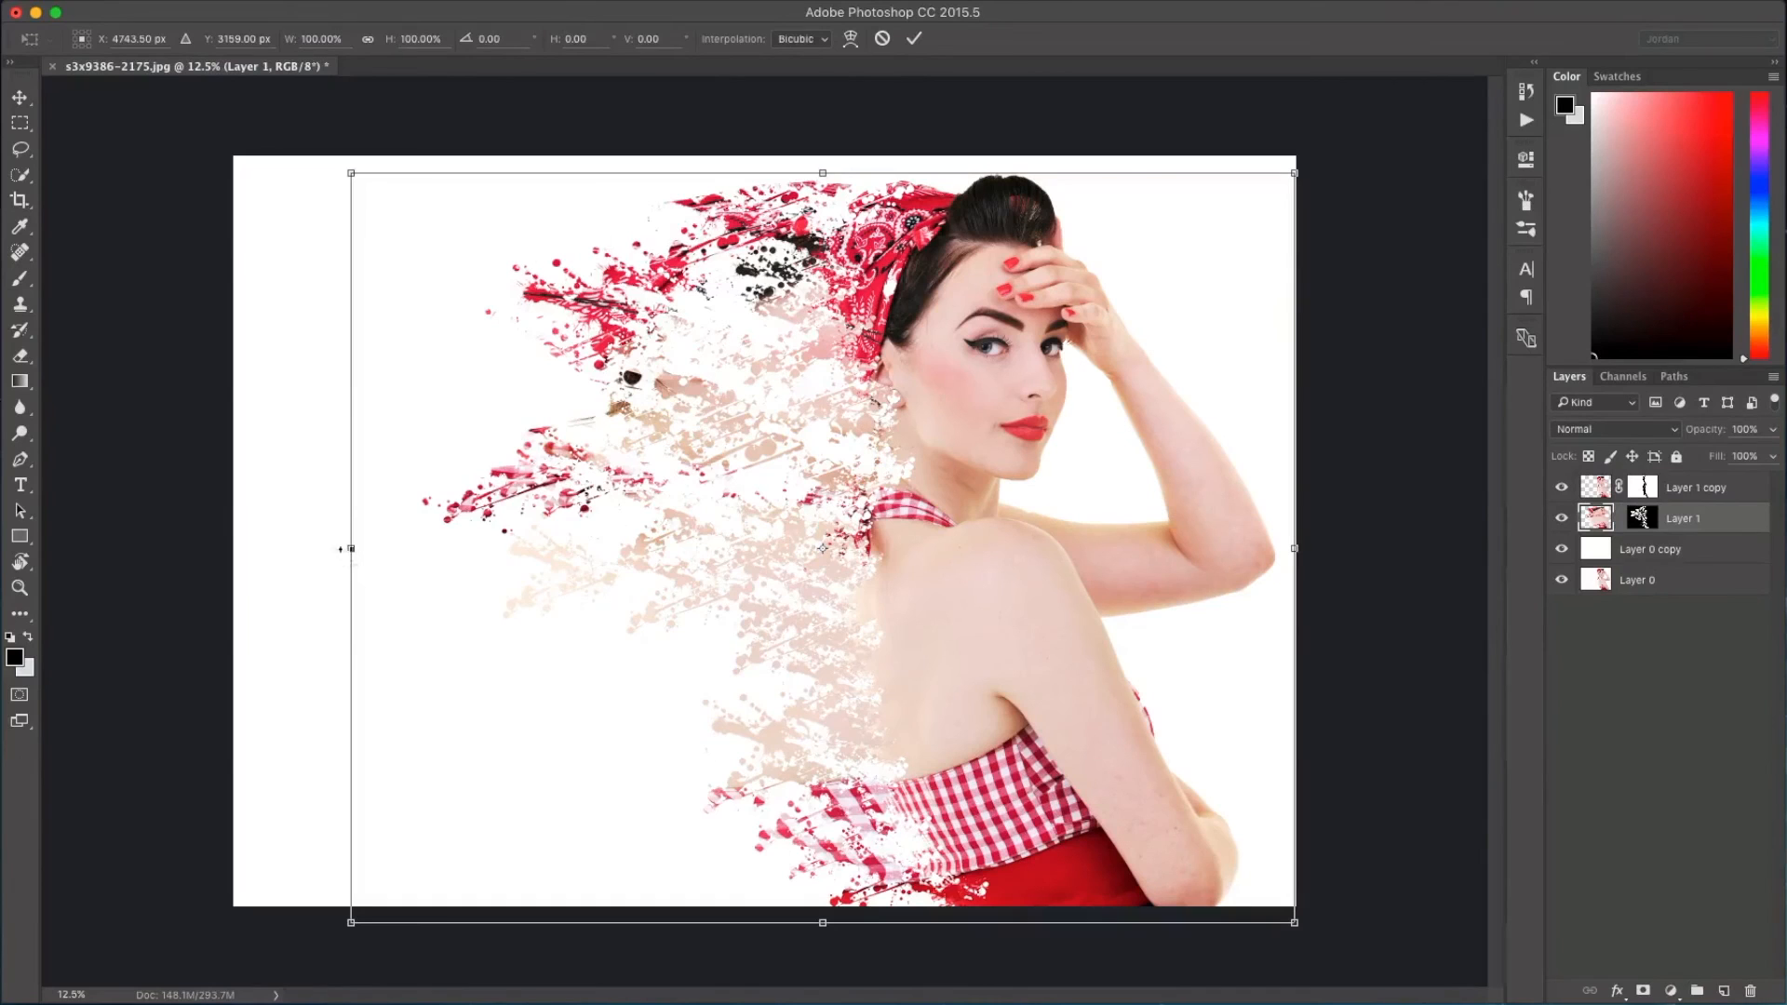
mouse_move(349, 550)
left_mouse_down()
mouse_move(80, 548)
mouse_move(566, 550)
mouse_move(298, 566)
mouse_move(431, 566)
mouse_move(321, 569)
mouse_move(233, 545)
mouse_move(474, 538)
mouse_move(243, 540)
mouse_move(507, 520)
left_mouse_up()
key("Return")
key("b")
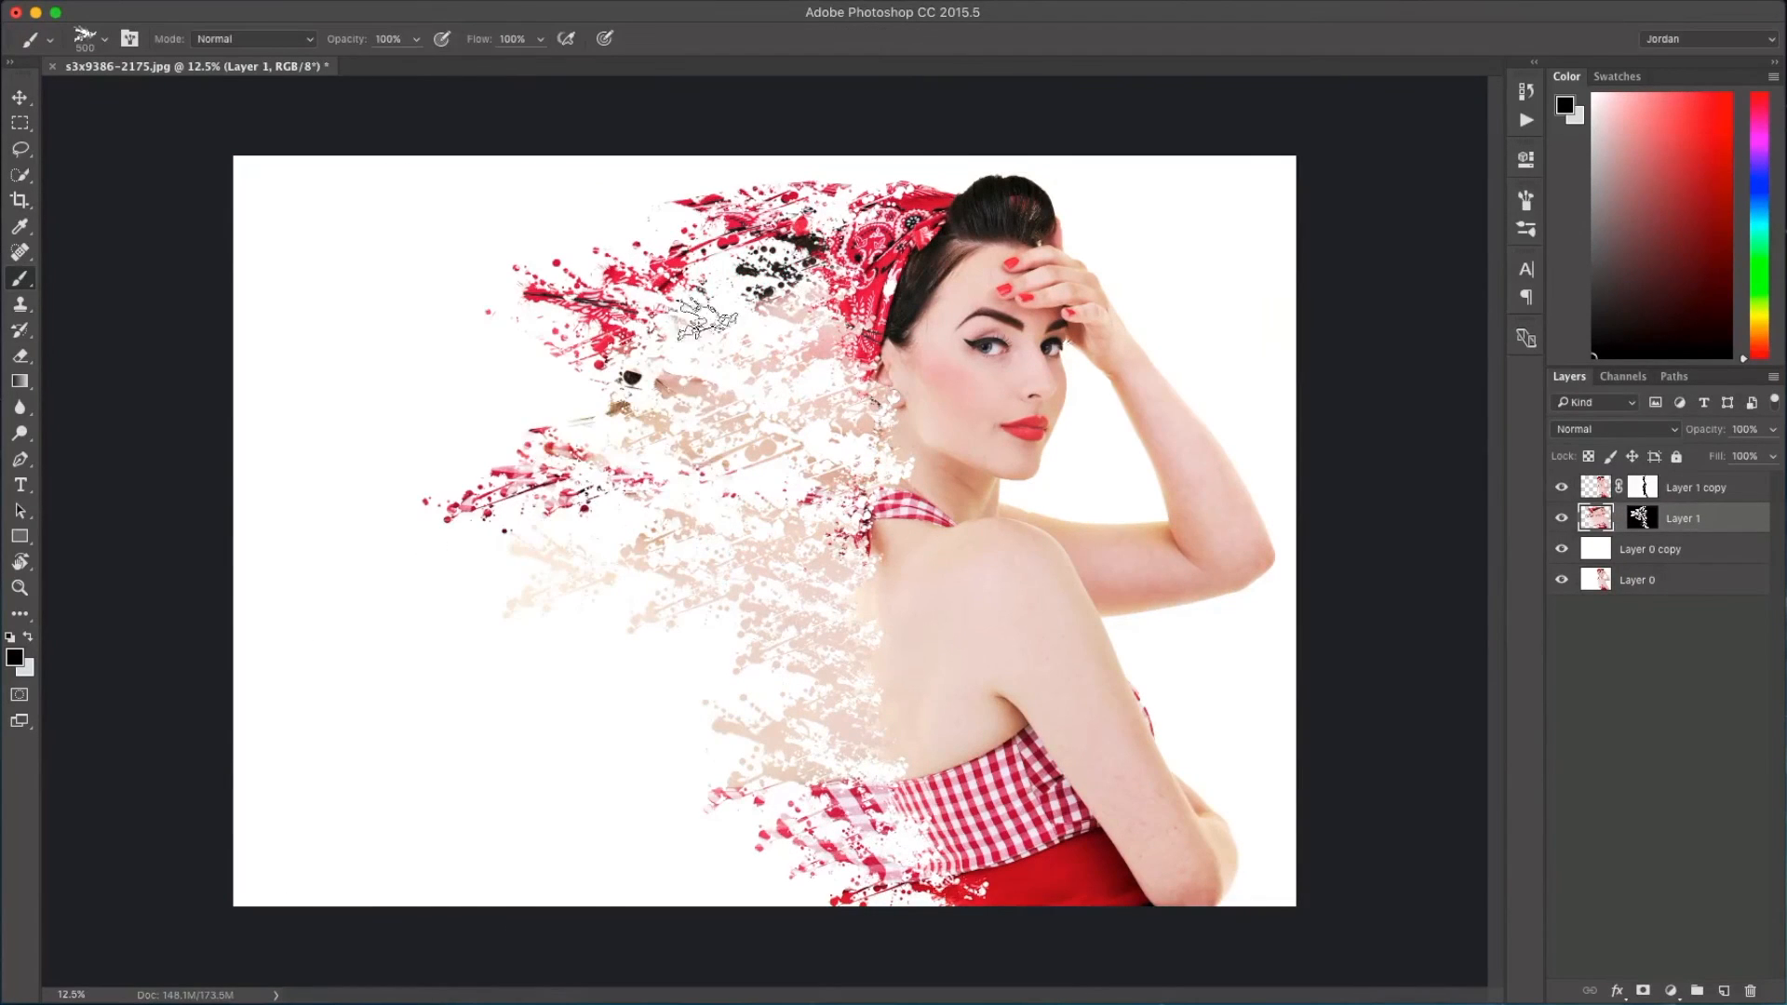